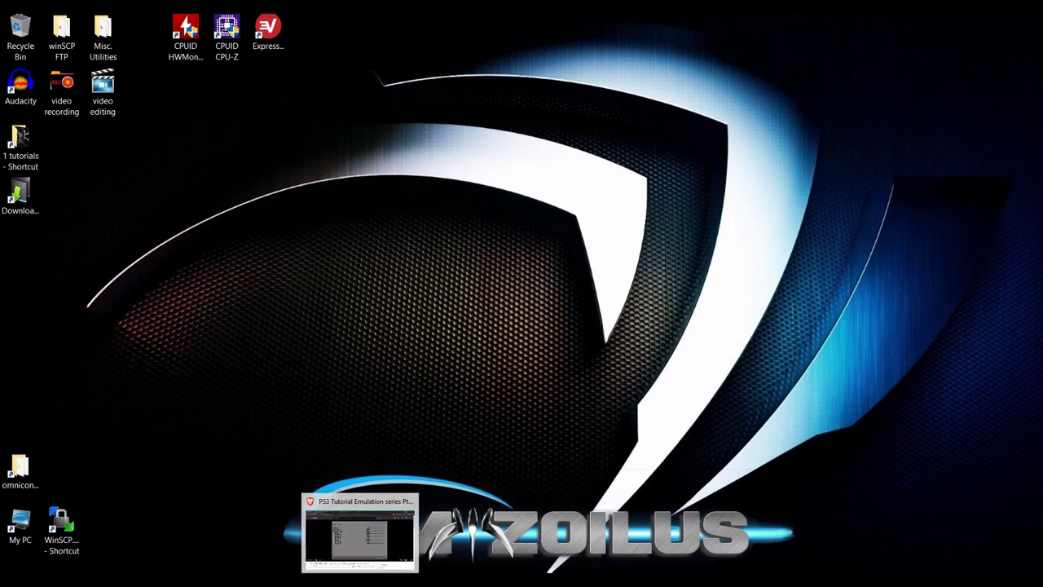
Restore the browser window with the paused PS3 Codebreaker emulation tutorial video.
left_click(365, 565)
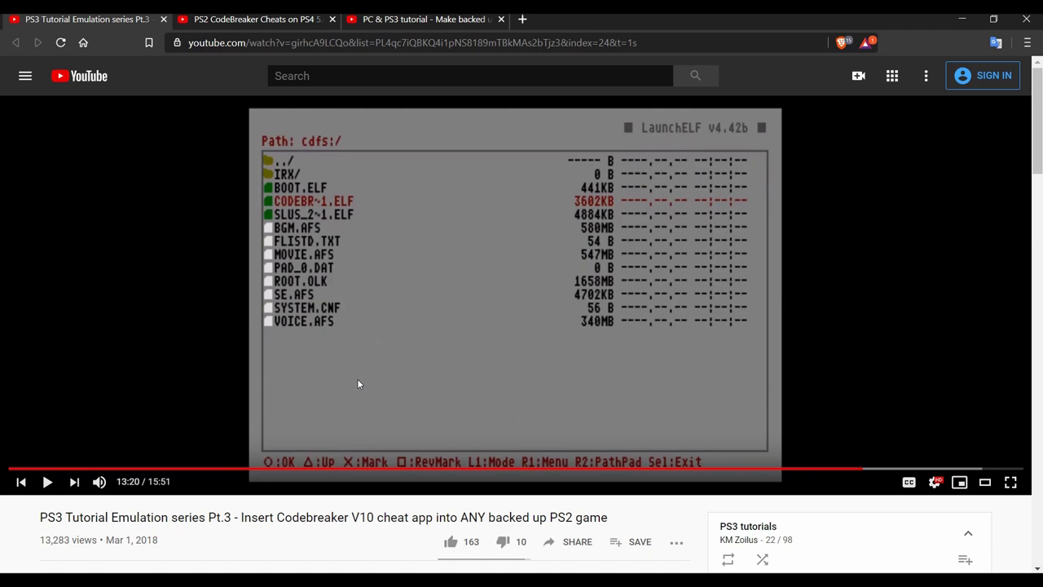
Switch to the PS2 CodeBreaker Cheats video tab.
left_click(280, 23)
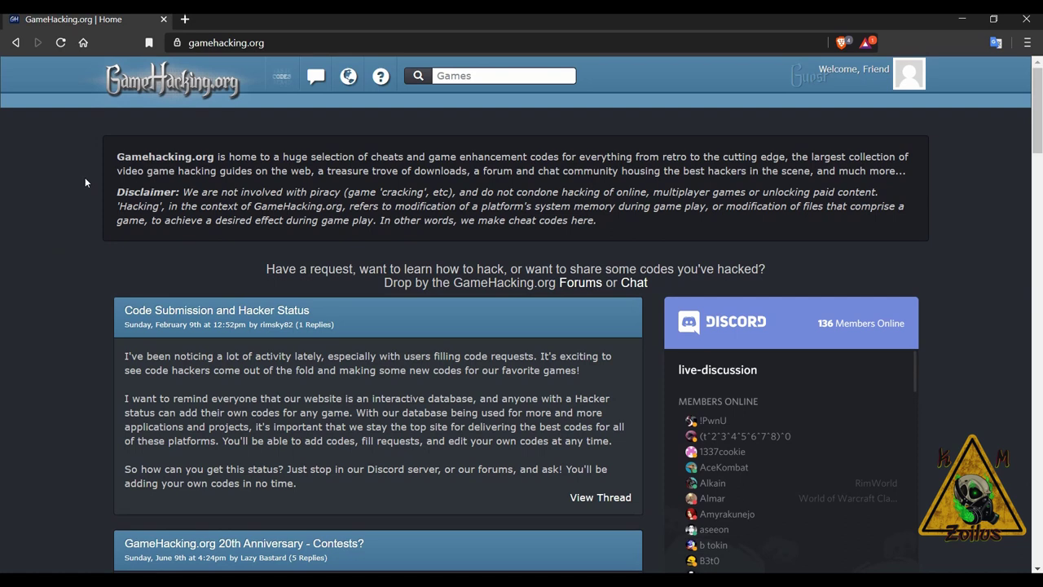
Go through the CODES menu and Sony to the PlayStation 2 codes page.
mouse_move(281, 79)
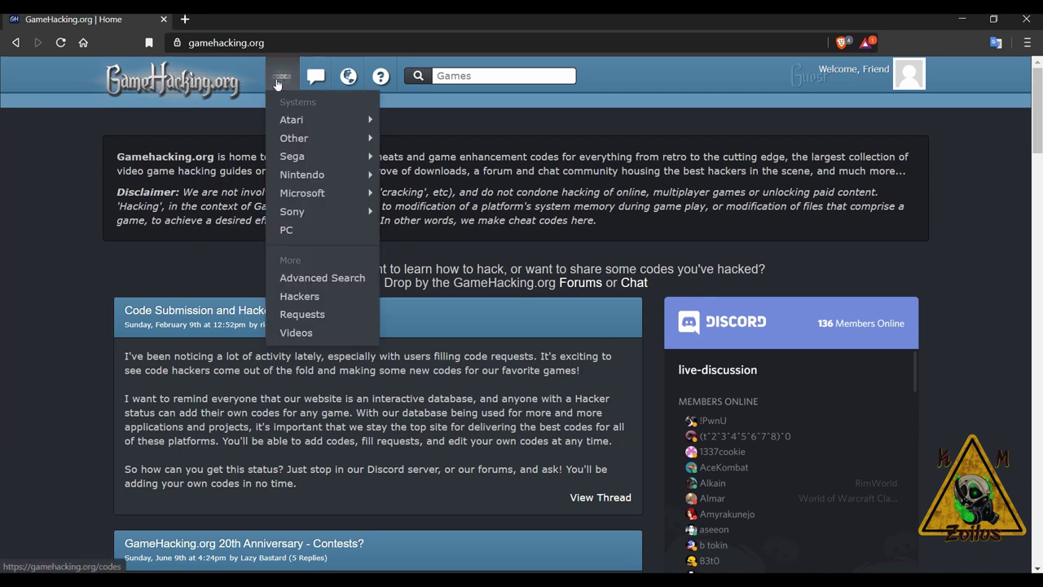
mouse_move(281, 119)
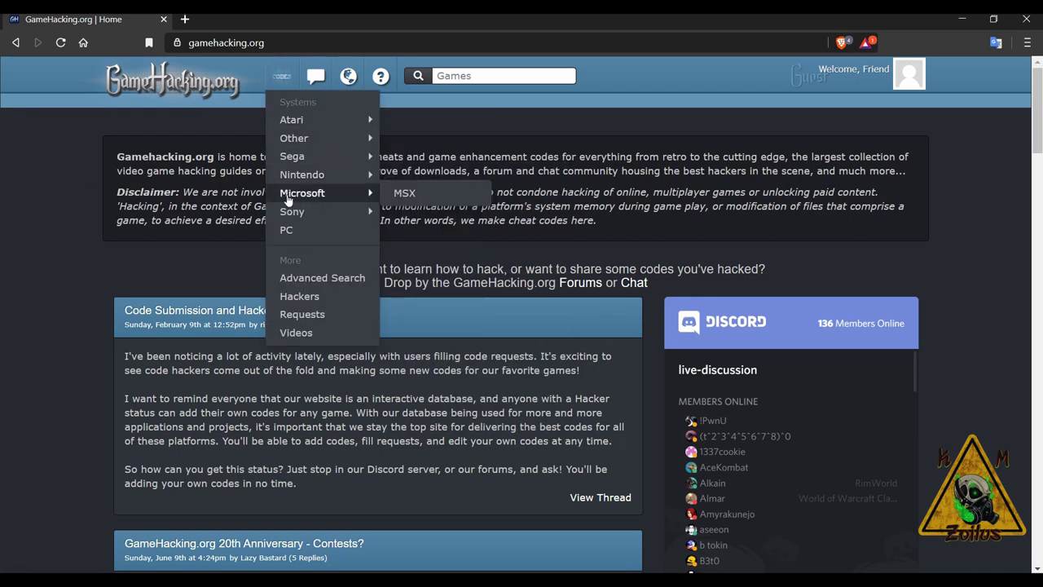
mouse_move(288, 212)
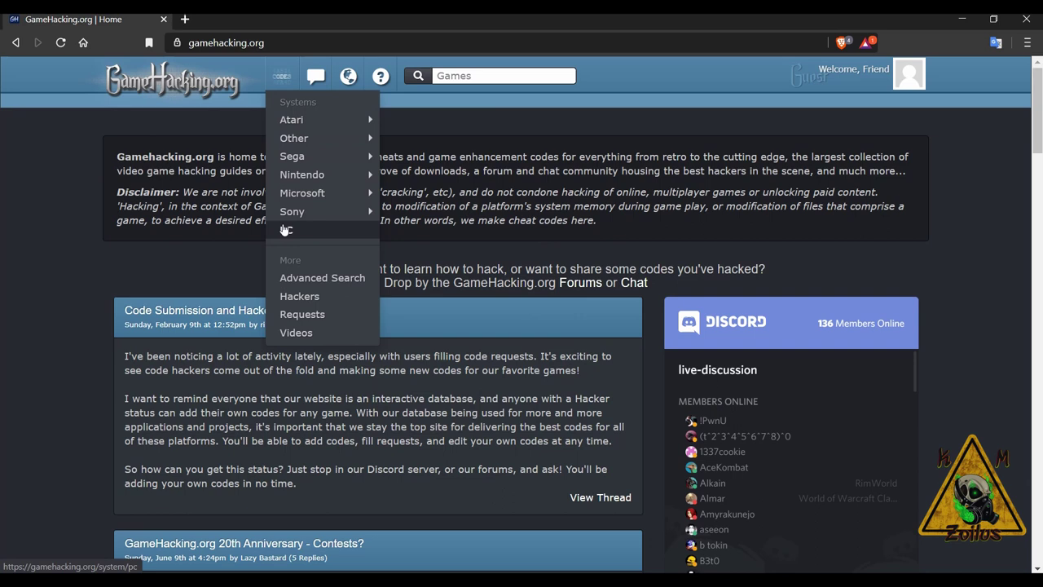
mouse_move(295, 177)
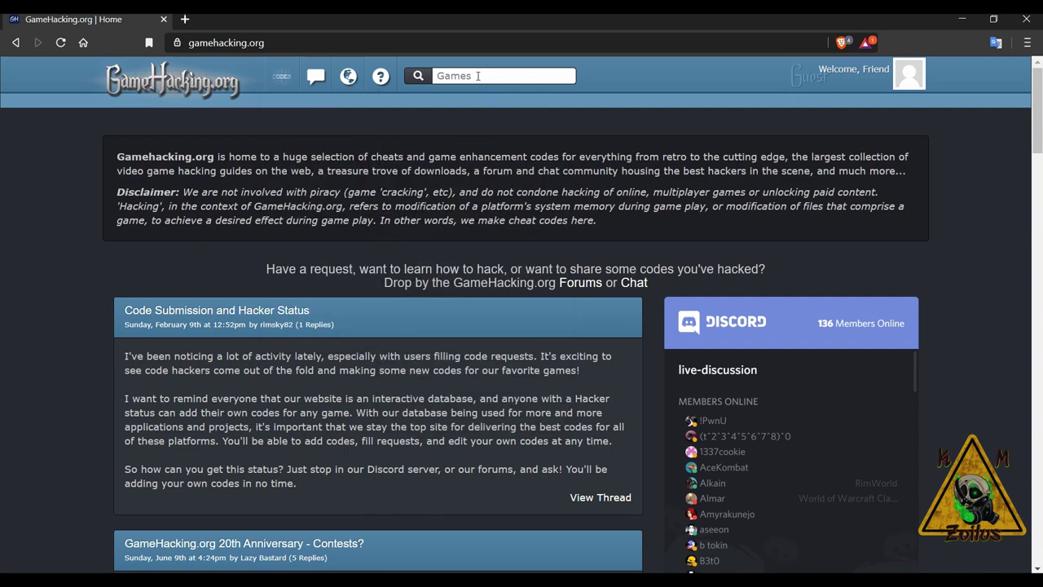
mouse_move(328, 96)
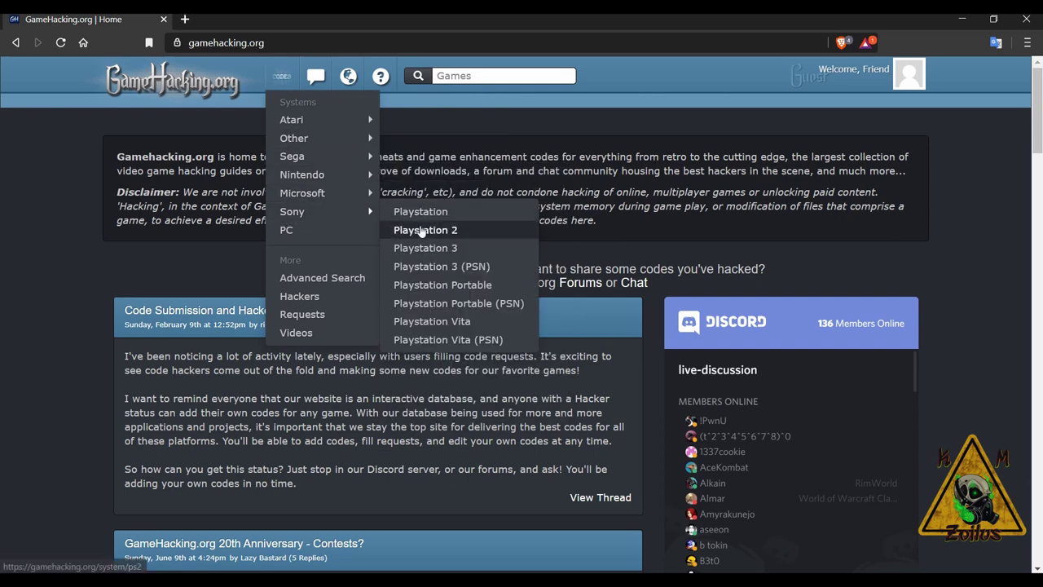
left_click(422, 231)
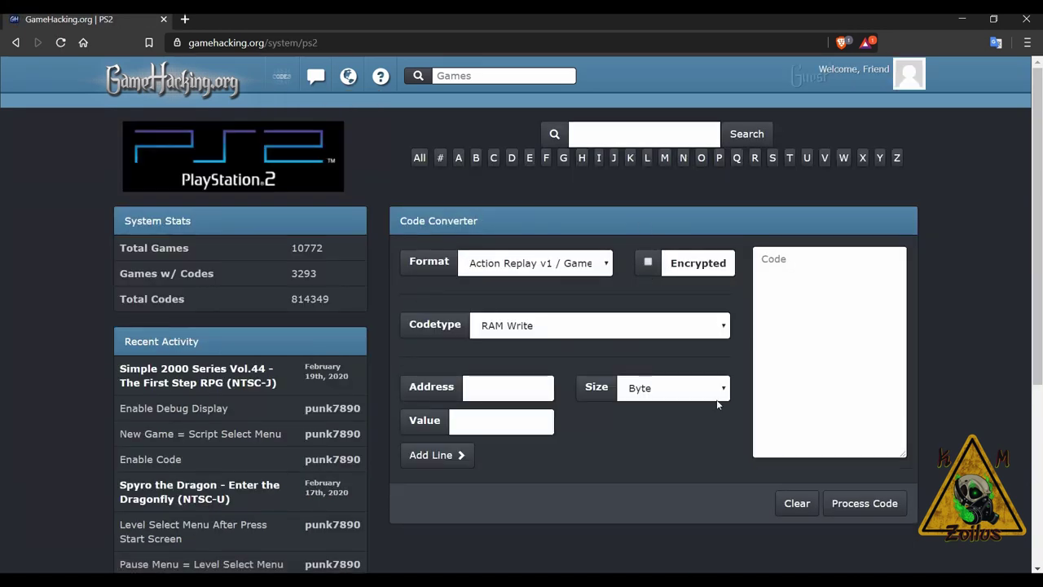
Check the converter's format list, then fill the PS2 game search with 'soul calibur'.
left_click(607, 266)
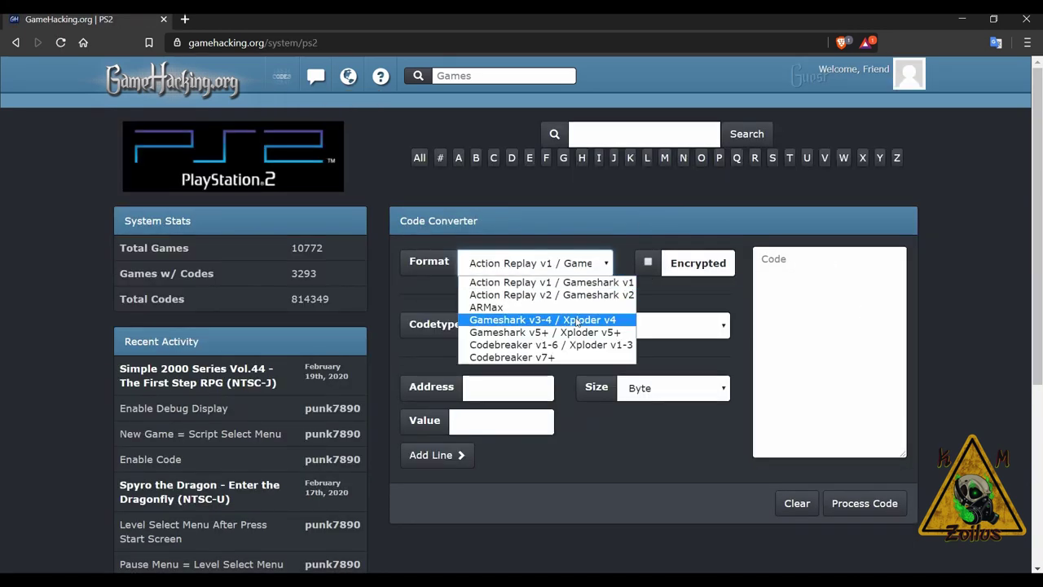
left_click(598, 217)
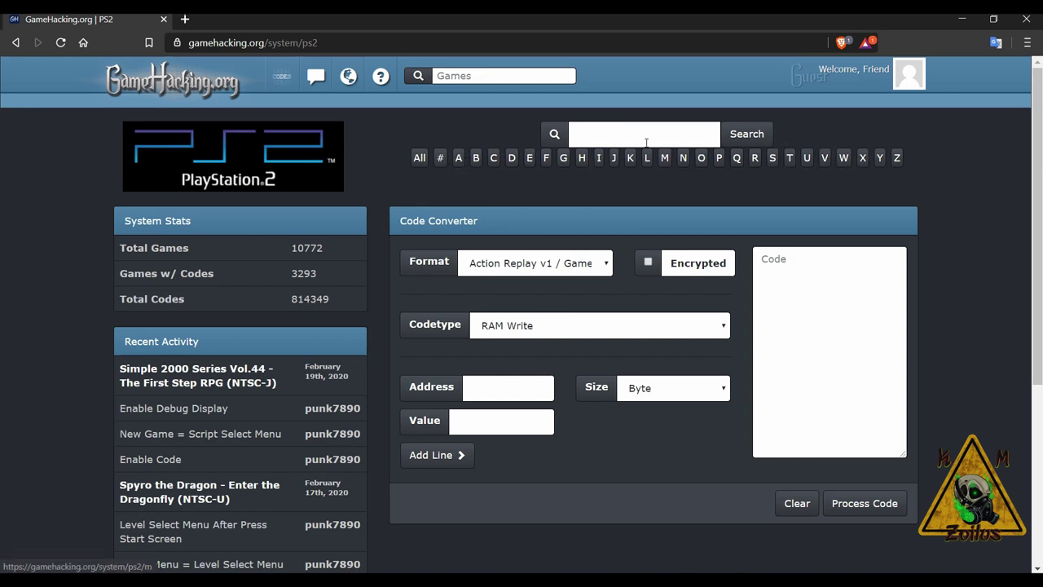
left_click(643, 135)
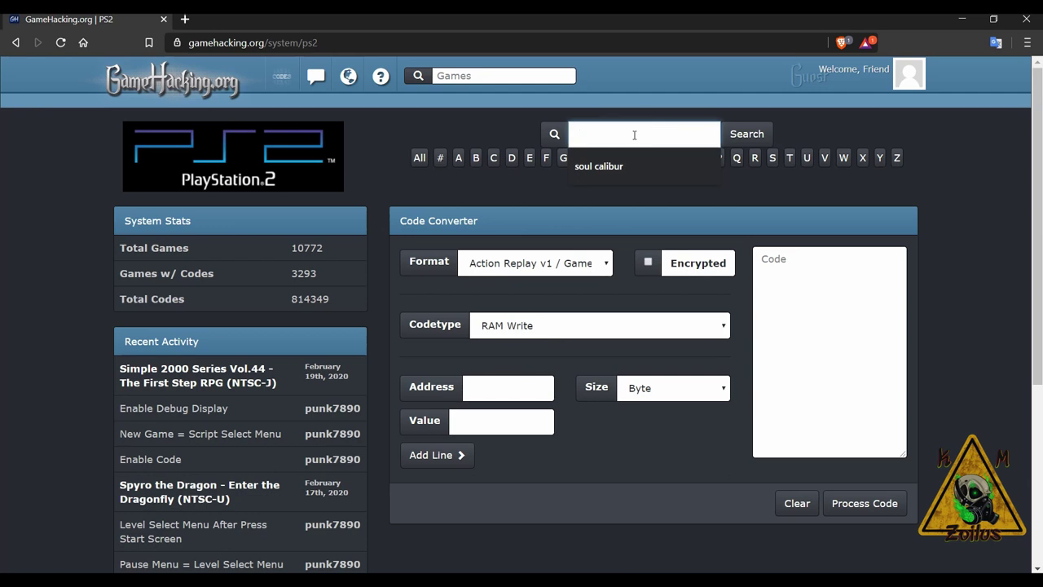
left_click(614, 170)
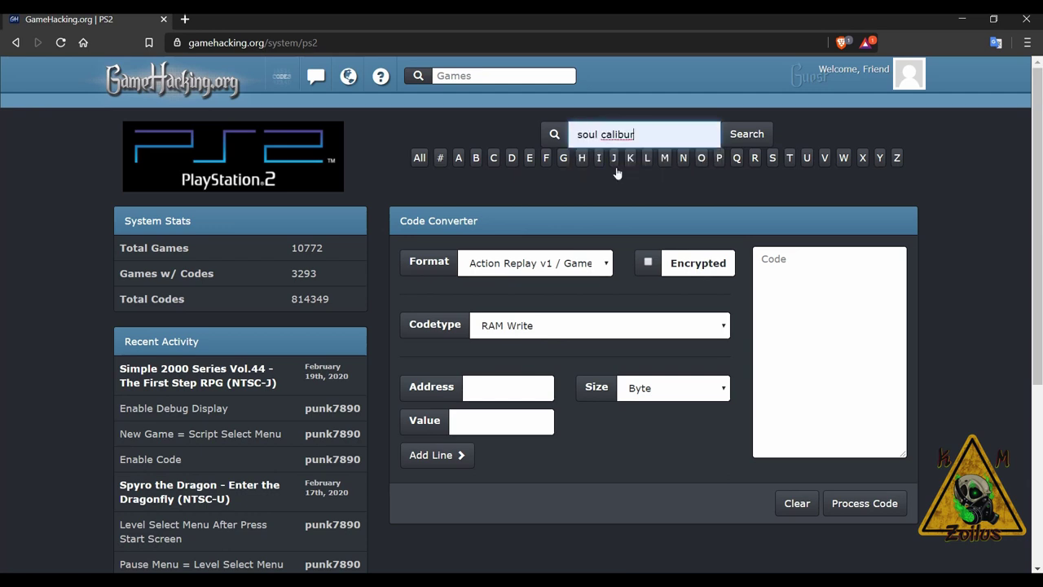
Search PS2 games for 'soul calibur' and open Soul Calibur III (NTSC-U) SLUS-21216.
left_click(734, 137)
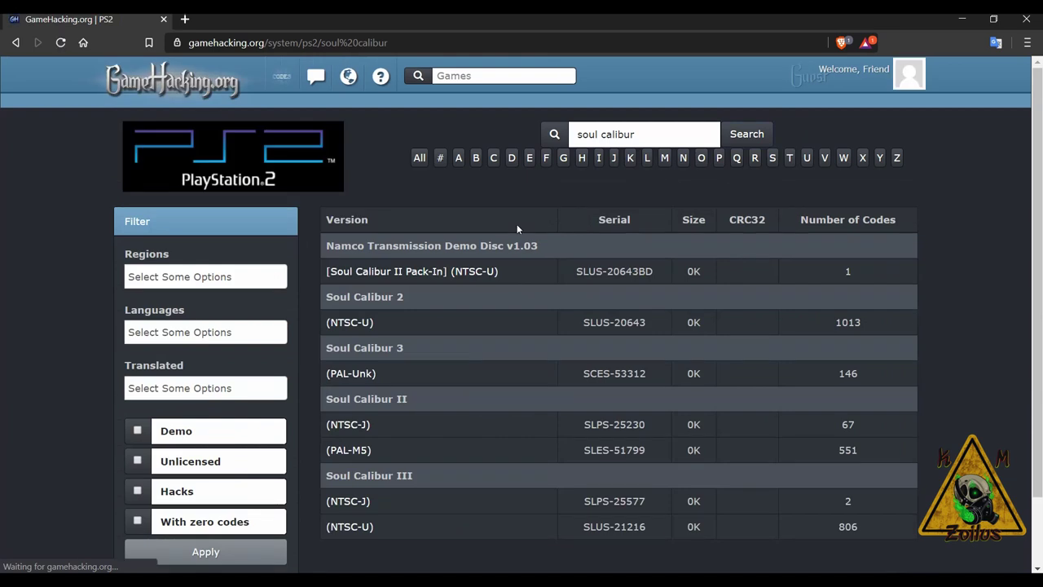
scroll(531, 384, "down", 1)
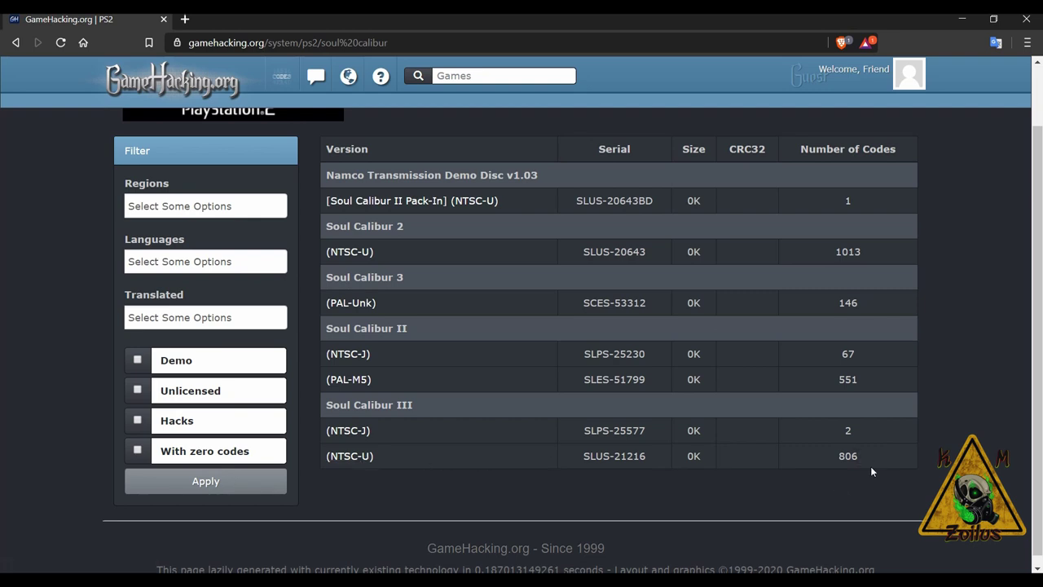
left_click(352, 457)
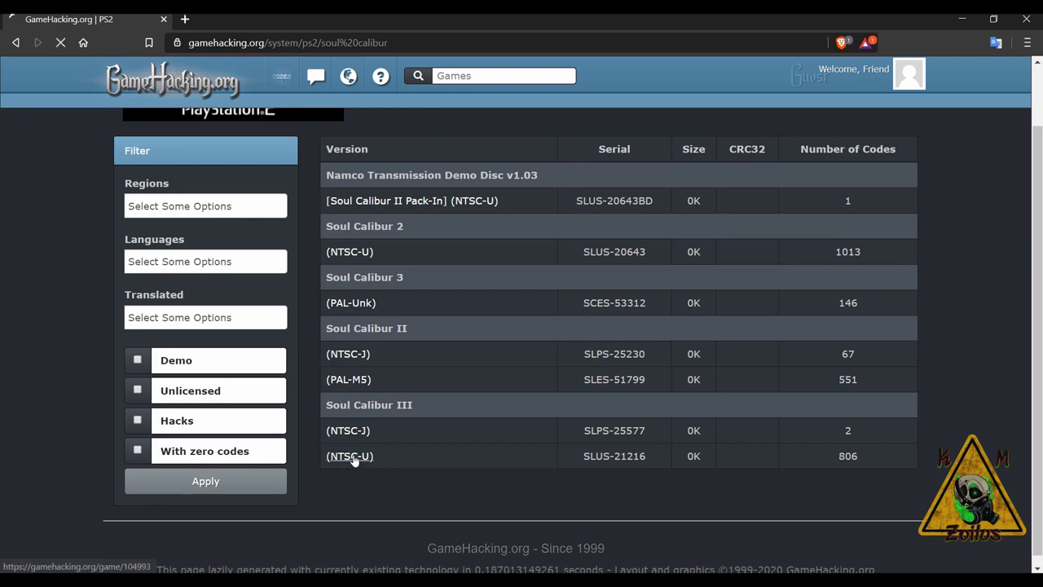
Scroll down the Soul Calibur III code page past Master Codes to the category headers.
scroll(467, 472, "down", 2)
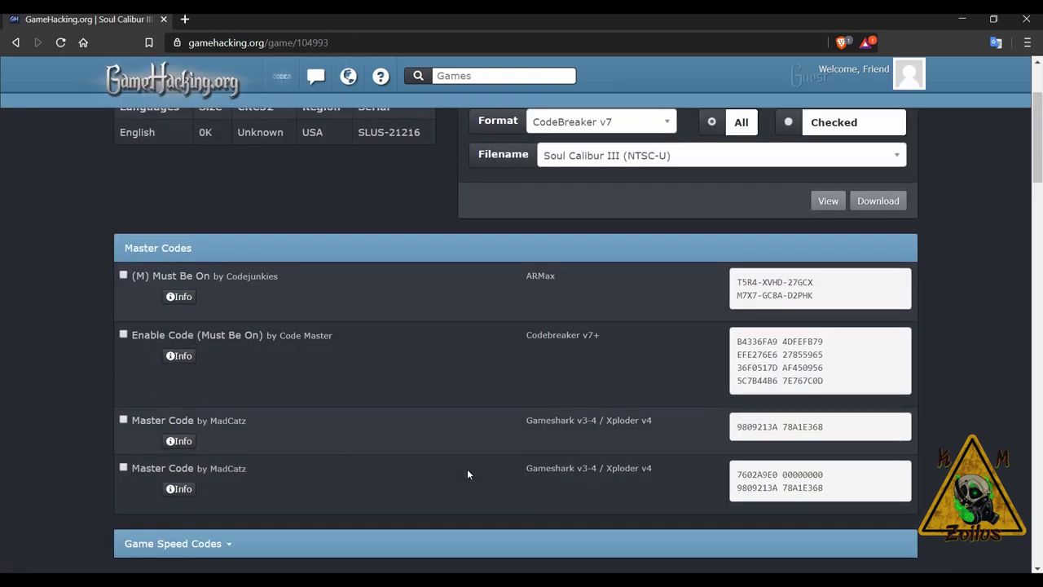
scroll(486, 372, "down", 2)
scroll(485, 373, "down", 2)
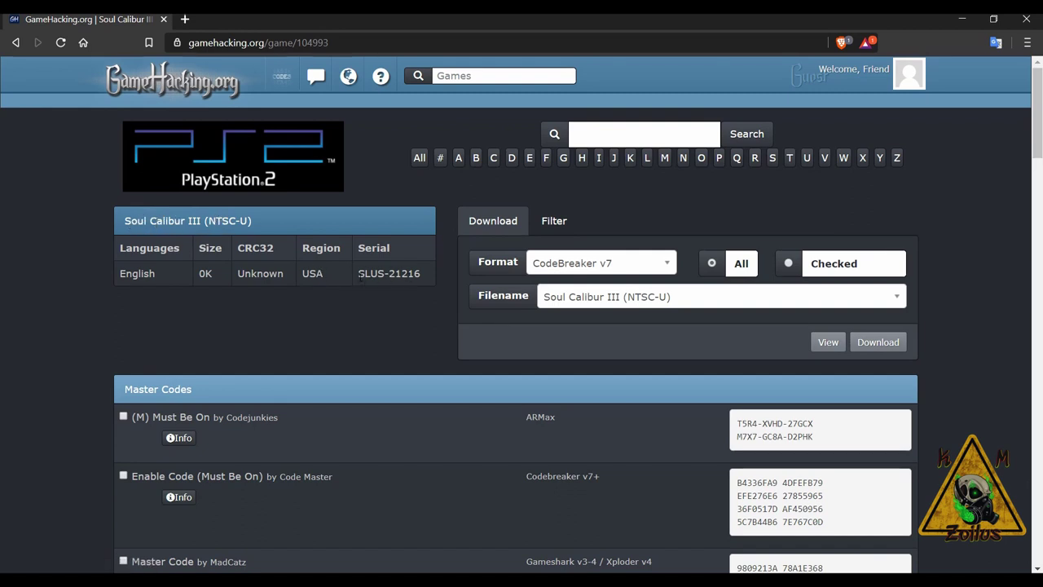
left_click_drag(359, 275, 425, 277)
scroll(351, 388, "down", 1)
scroll(351, 388, "down", 5)
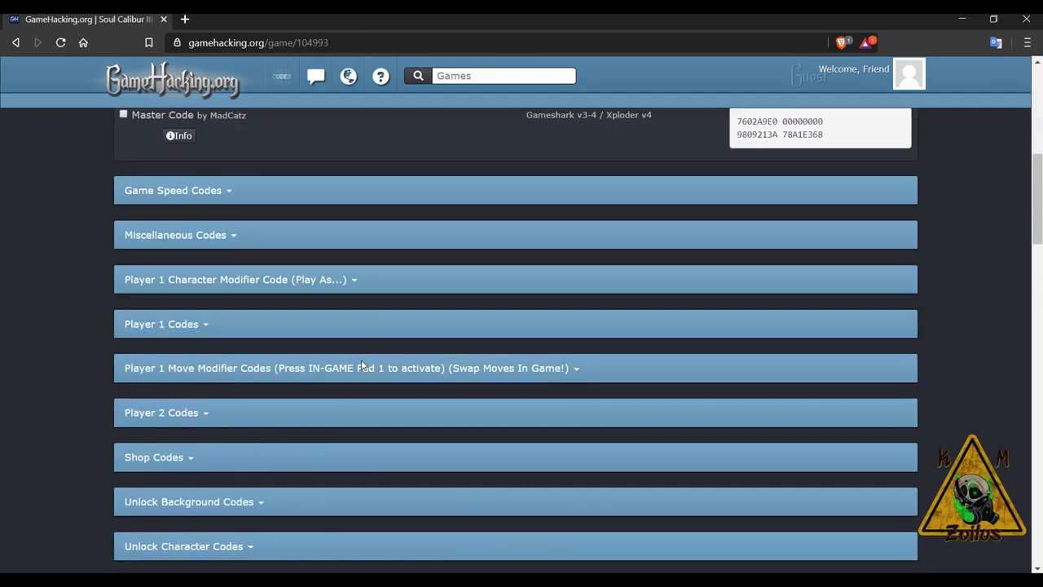
scroll(363, 365, "down", 2)
scroll(363, 365, "up", 5)
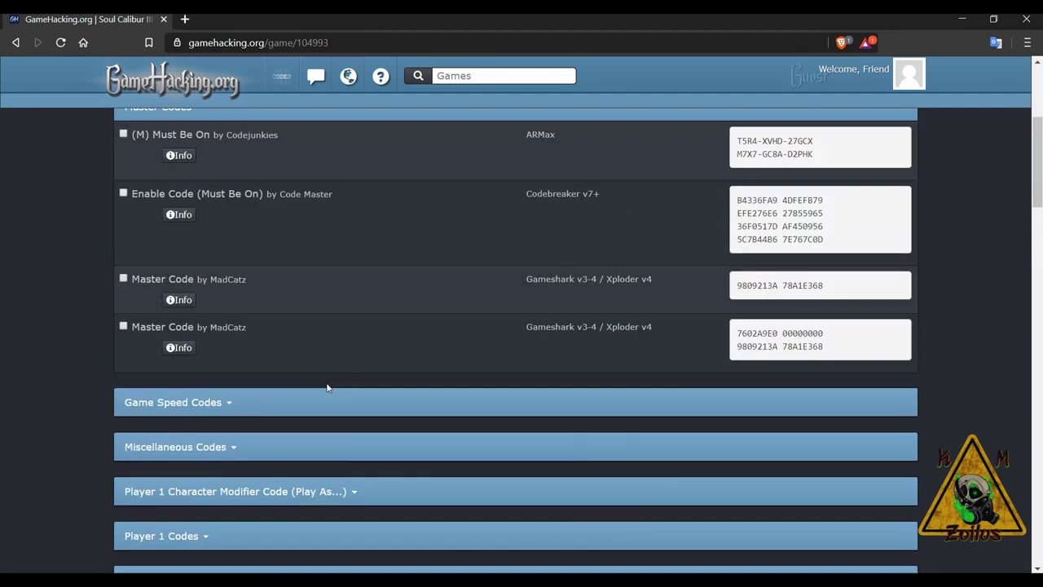
scroll(326, 382, "down", 2)
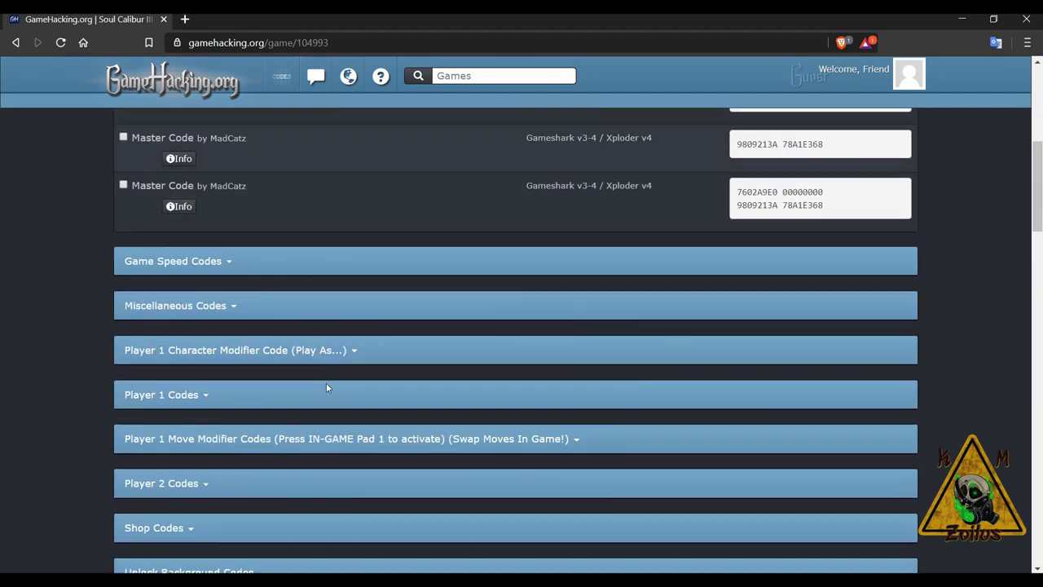
Expand Miscellaneous Codes and select the 50% Health P2 code lines.
left_click(198, 310)
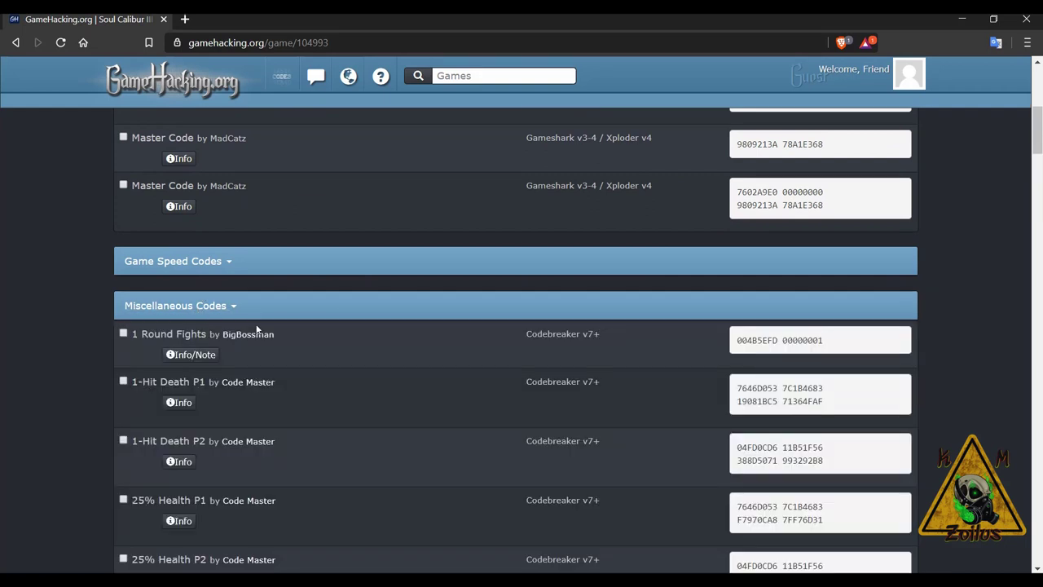
scroll(273, 331, "down", 2)
scroll(277, 336, "down", 6)
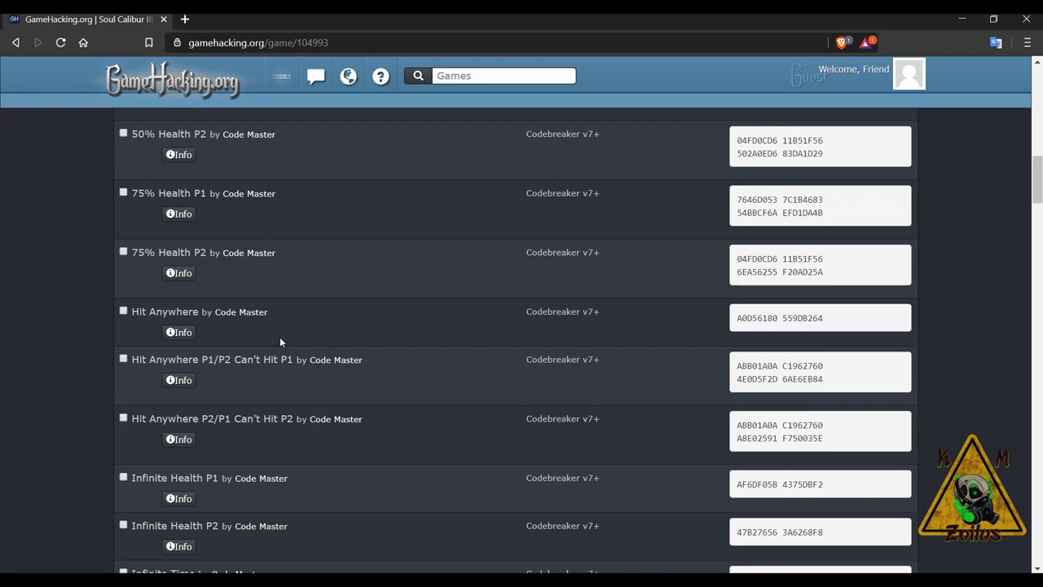
scroll(285, 352, "up", 6)
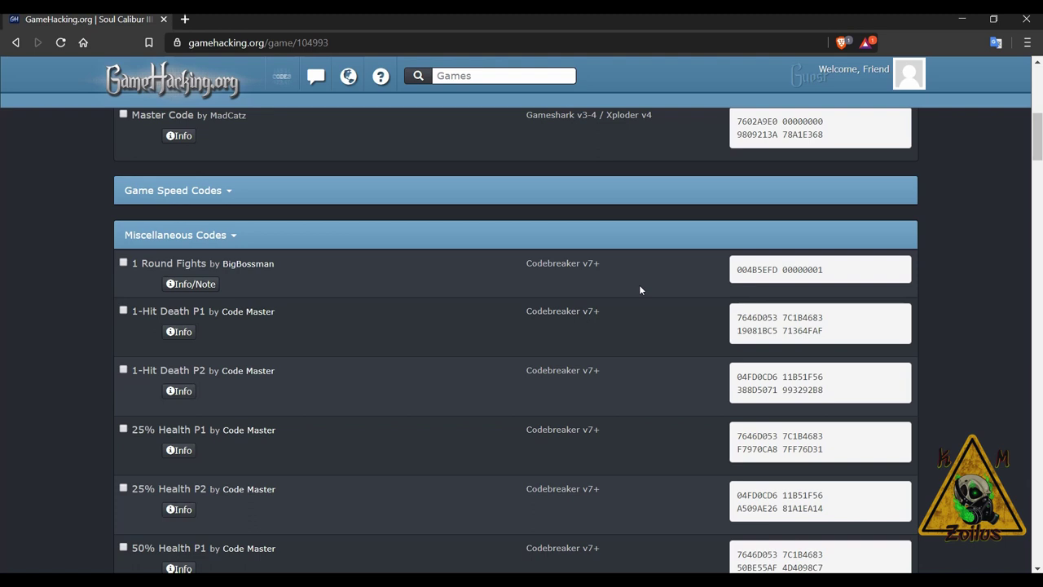
scroll(627, 305, "down", 5)
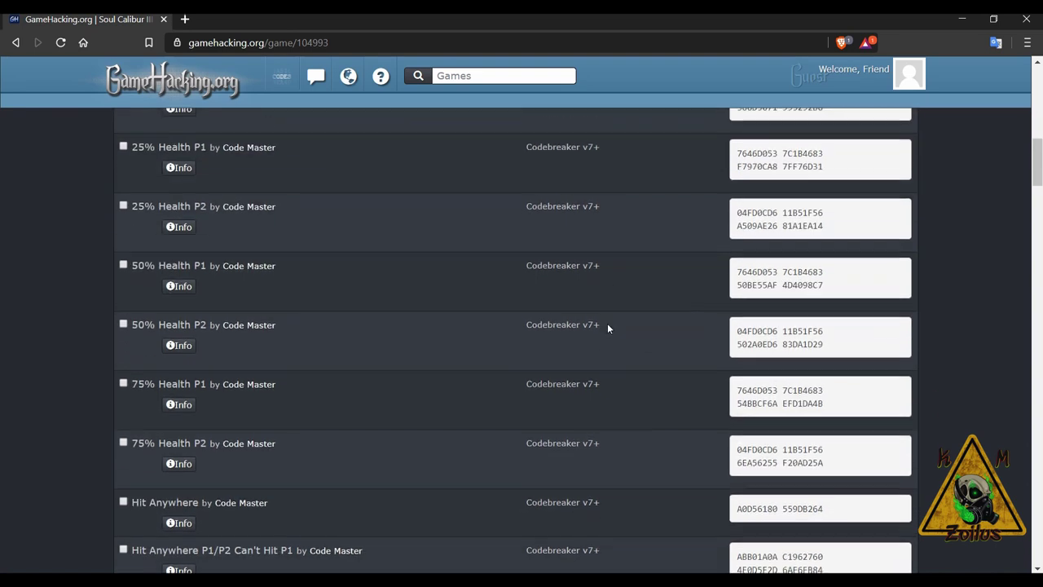
scroll(605, 233, "up", 2)
left_click_drag(737, 331, 852, 353)
left_click(708, 344)
Scroll back up and collapse the Miscellaneous Codes header.
scroll(524, 328, "up", 3)
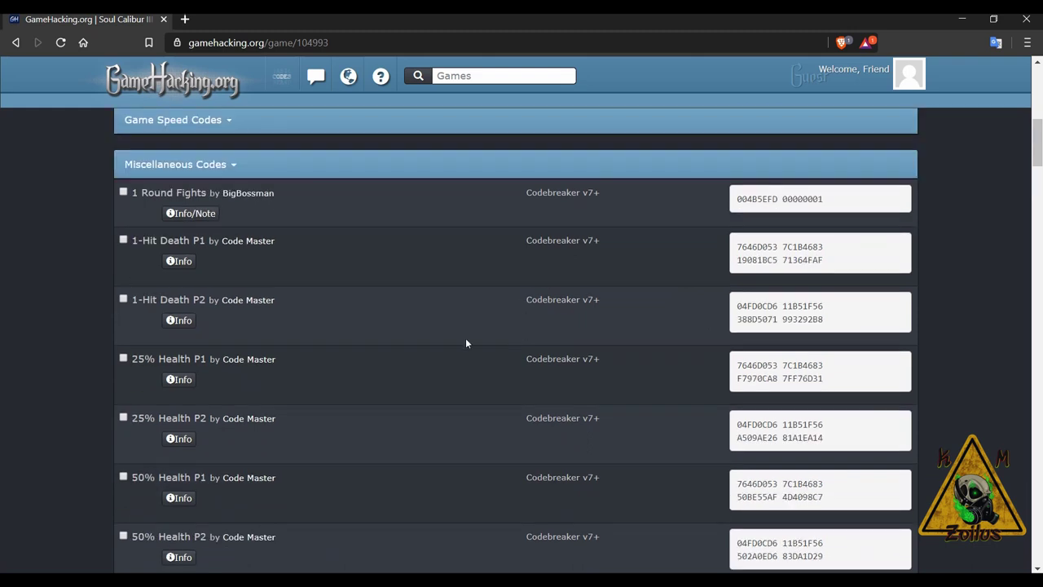
left_click(195, 167)
scroll(396, 312, "up", 2)
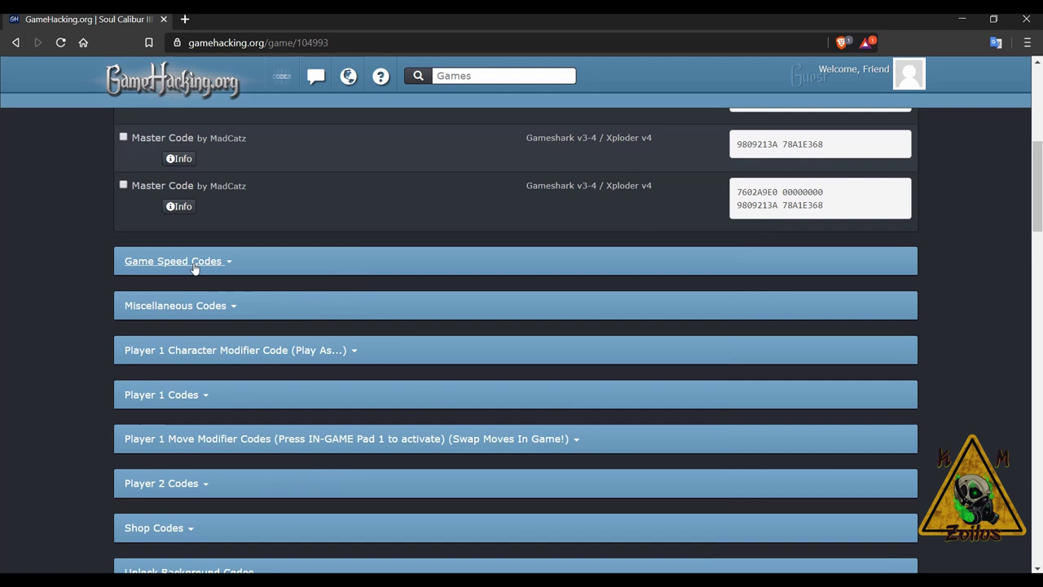
Expand Game Speed Codes and select the Hyper Mode (Both Players) ARMax code lines.
left_click(199, 268)
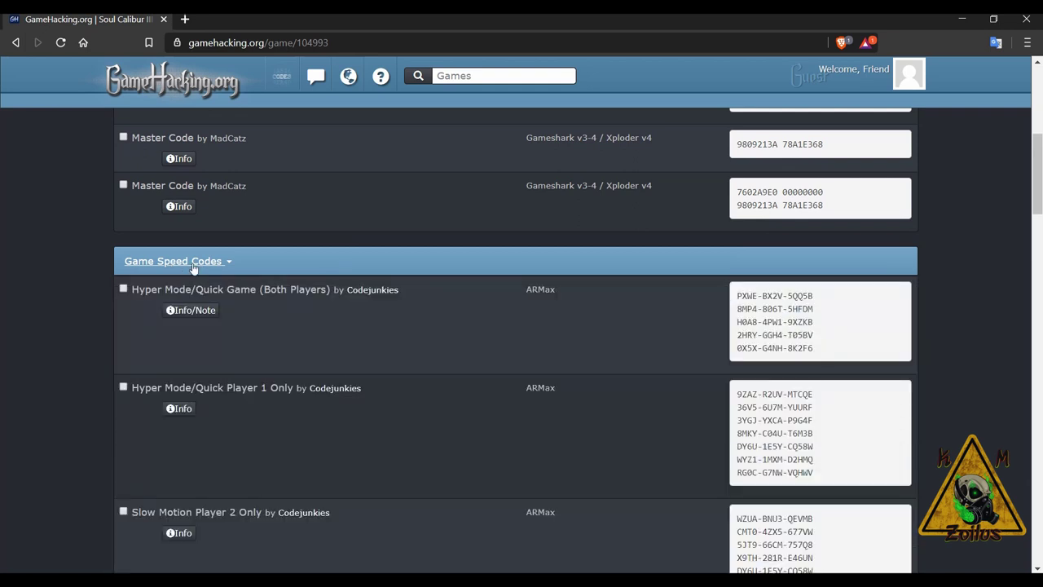
scroll(390, 318, "down", 1)
scroll(409, 252, "down", 2)
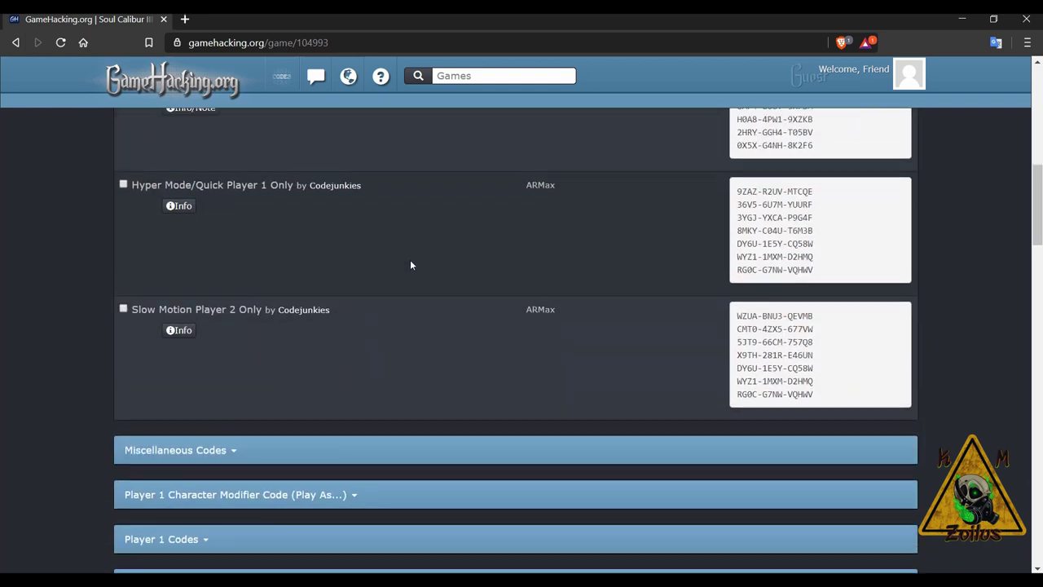
scroll(410, 260, "up", 2)
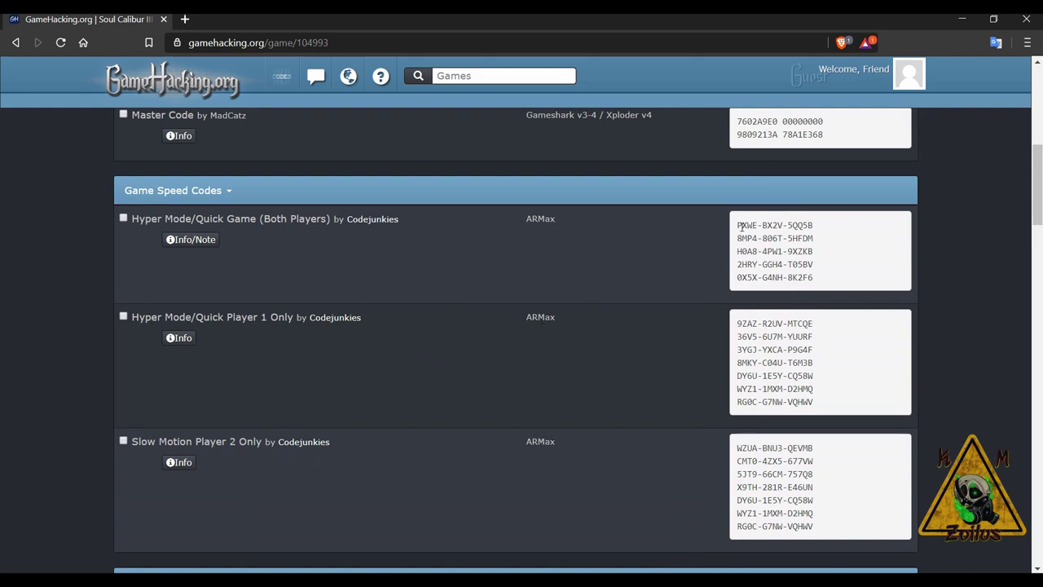
left_click_drag(738, 224, 814, 278)
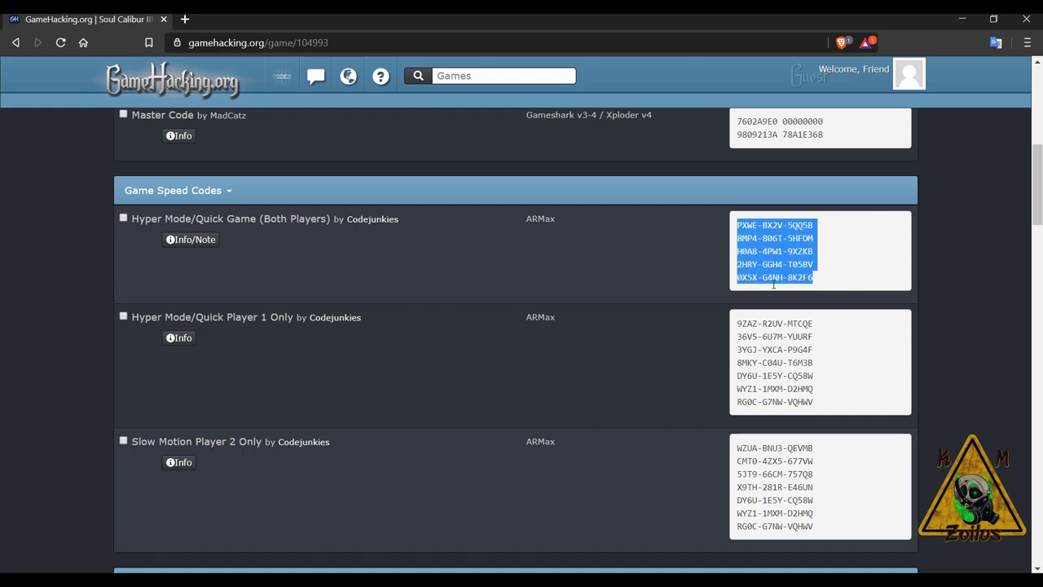
left_click(643, 260)
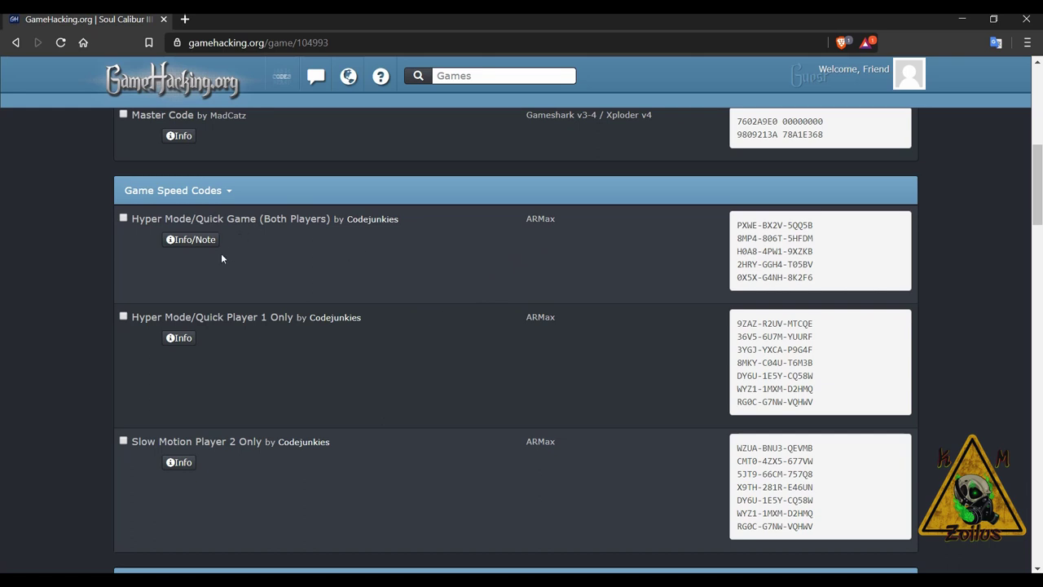
Open the Hyper Mode/Quick Game (Both Players) details and show its Codebreaker v7+ version.
left_click(192, 241)
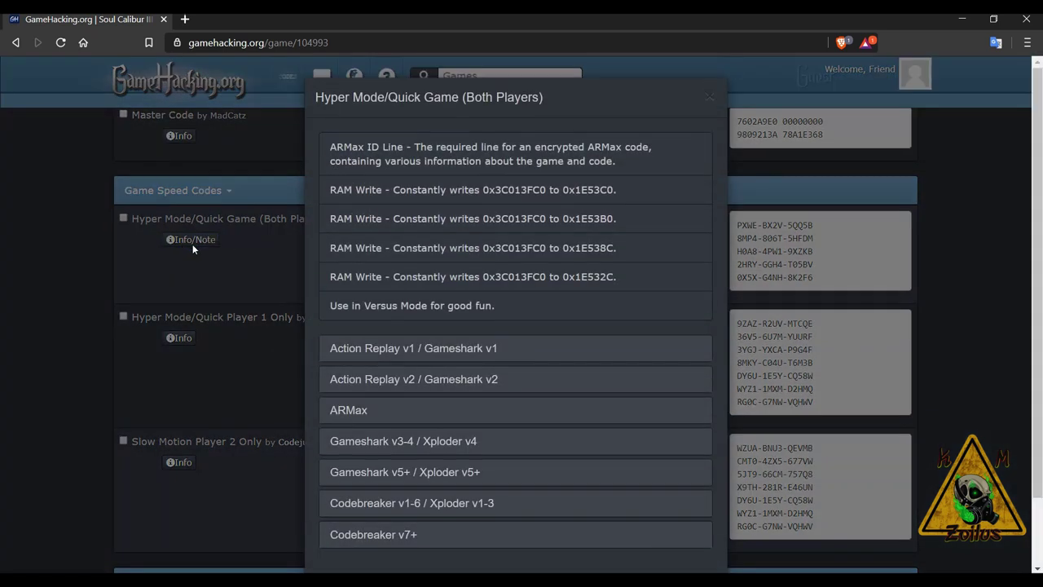
scroll(472, 250, "down", 2)
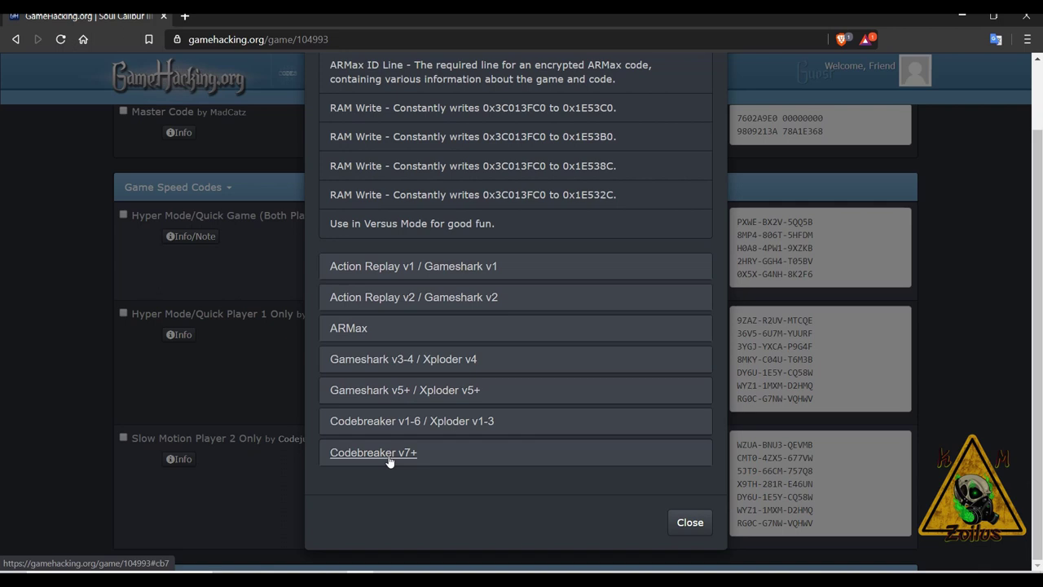
left_click(389, 458)
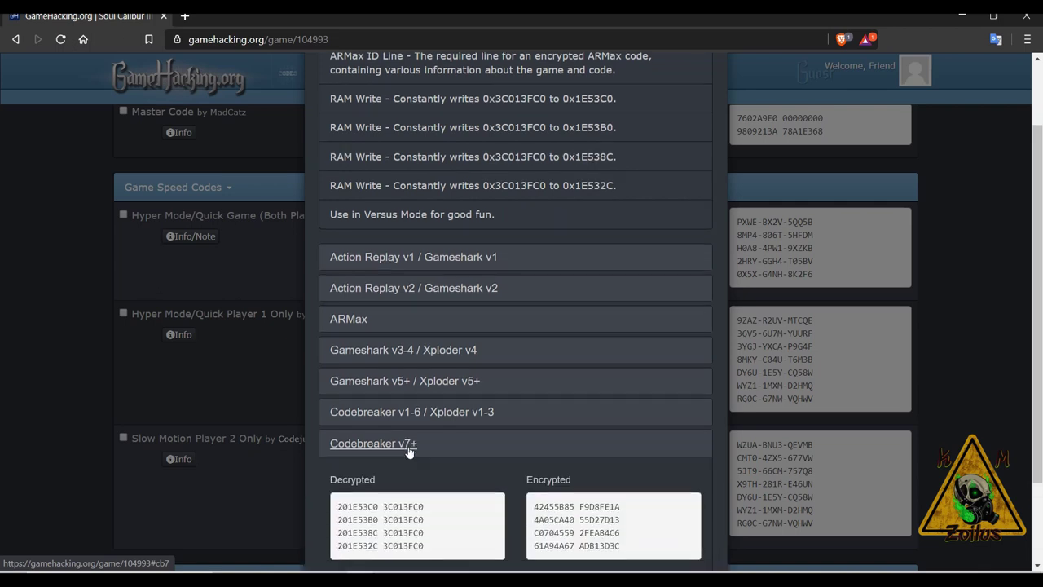
scroll(424, 432, "down", 3)
Select the encrypted Codebreaker v7+ lines, including 4A05CA40 55D27D13, then close the details.
left_click_drag(536, 396, 623, 439)
left_click(624, 437)
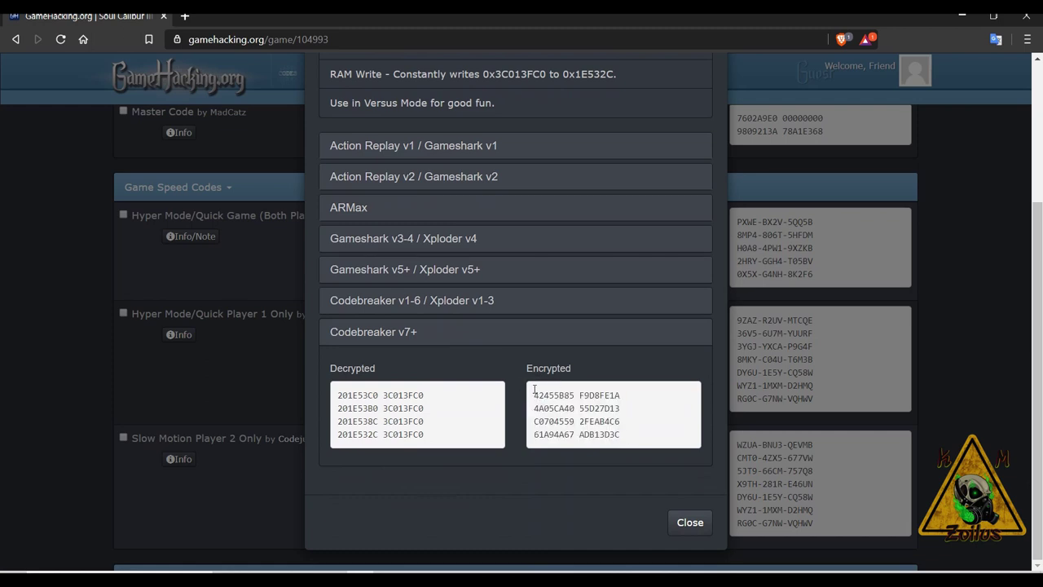
left_click_drag(534, 395, 613, 405)
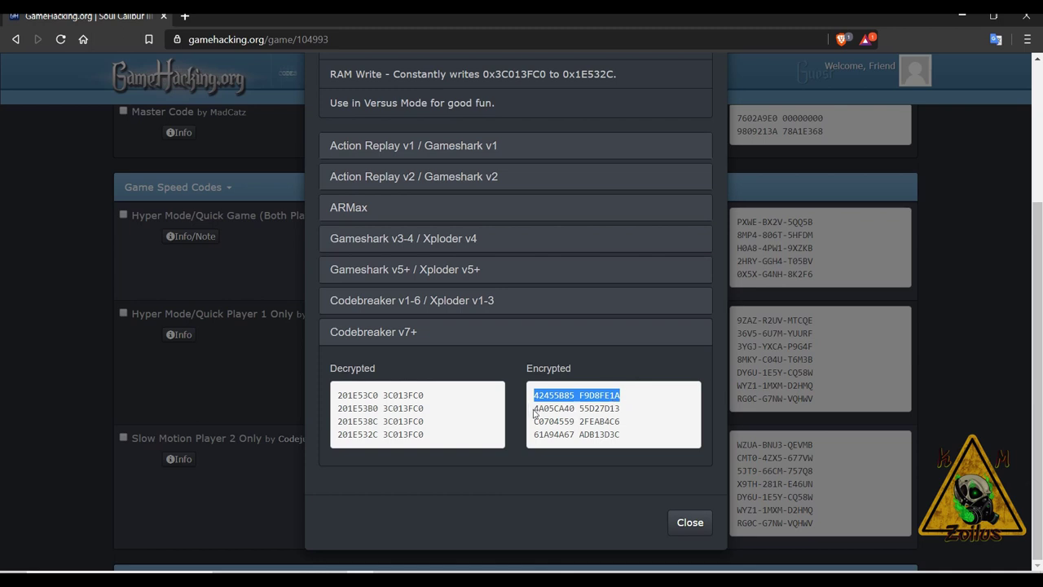
left_click_drag(535, 408, 625, 413)
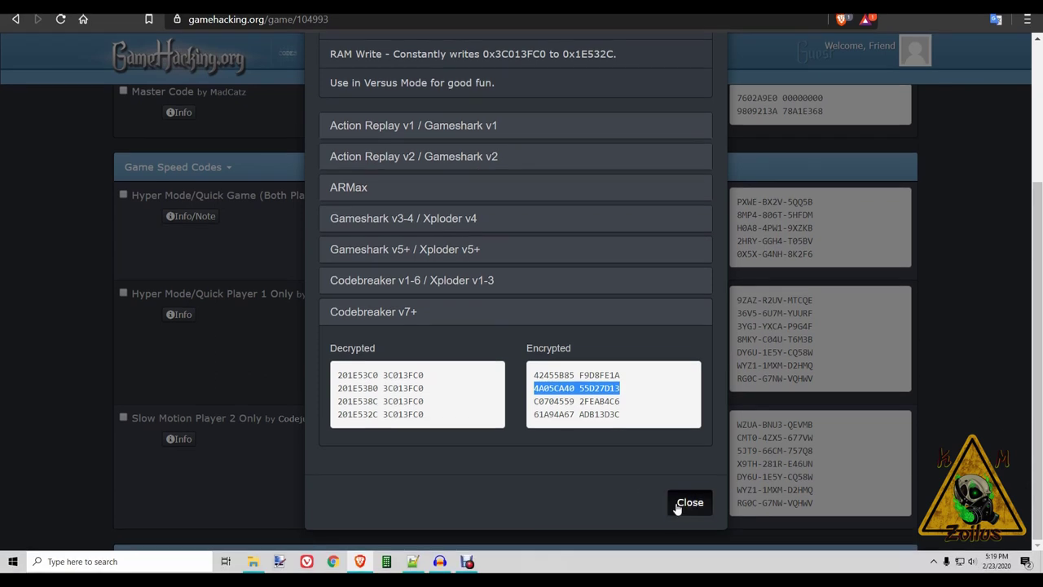
left_click(689, 522)
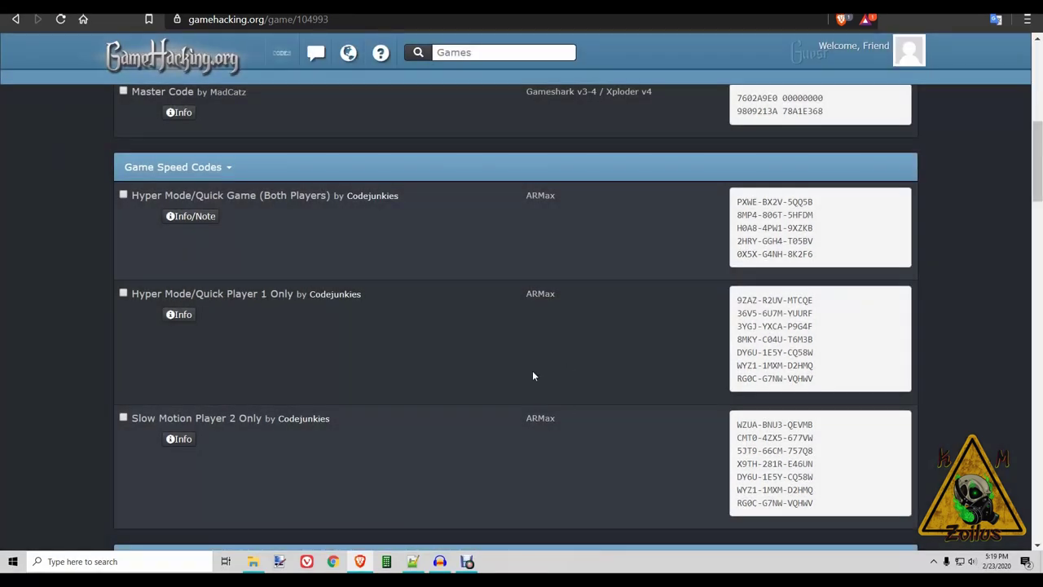
Collapse Game Speed Codes and view the Infinite Health P1 encrypted Codebreaker v7+ code.
left_click(199, 168)
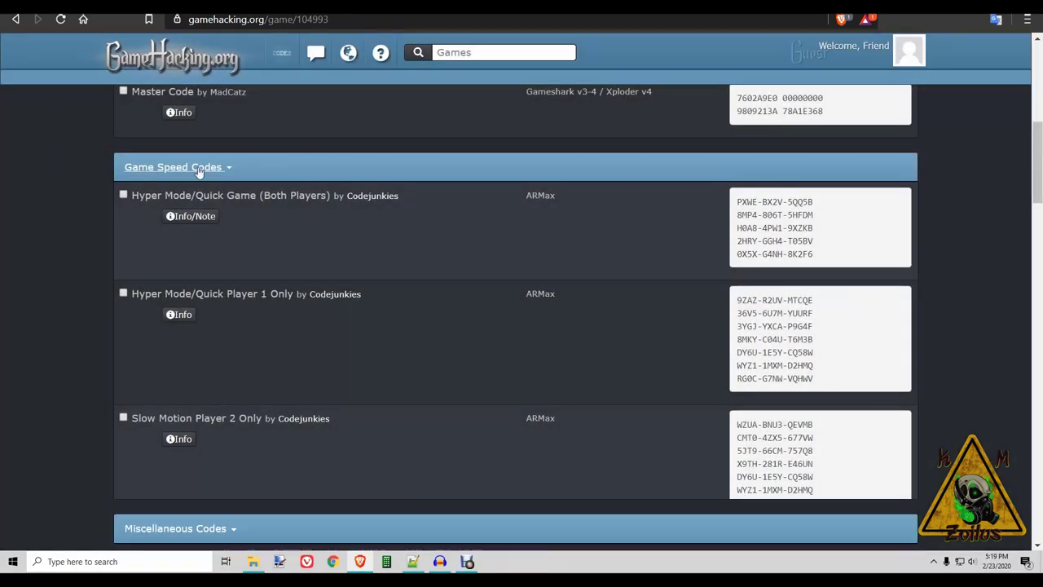
scroll(530, 373, "down", 4)
scroll(530, 374, "down", 10)
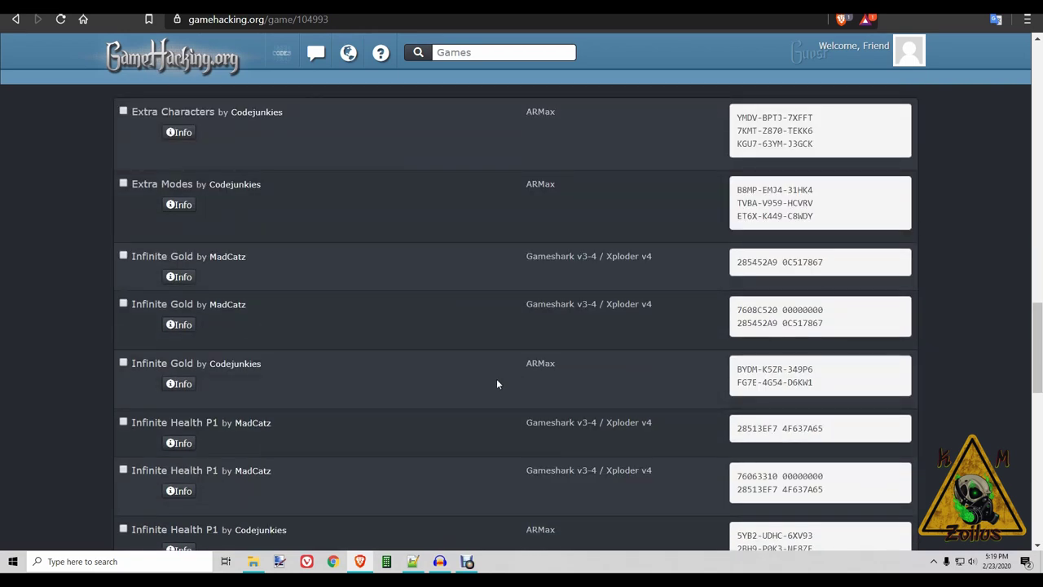
scroll(499, 379, "down", 1)
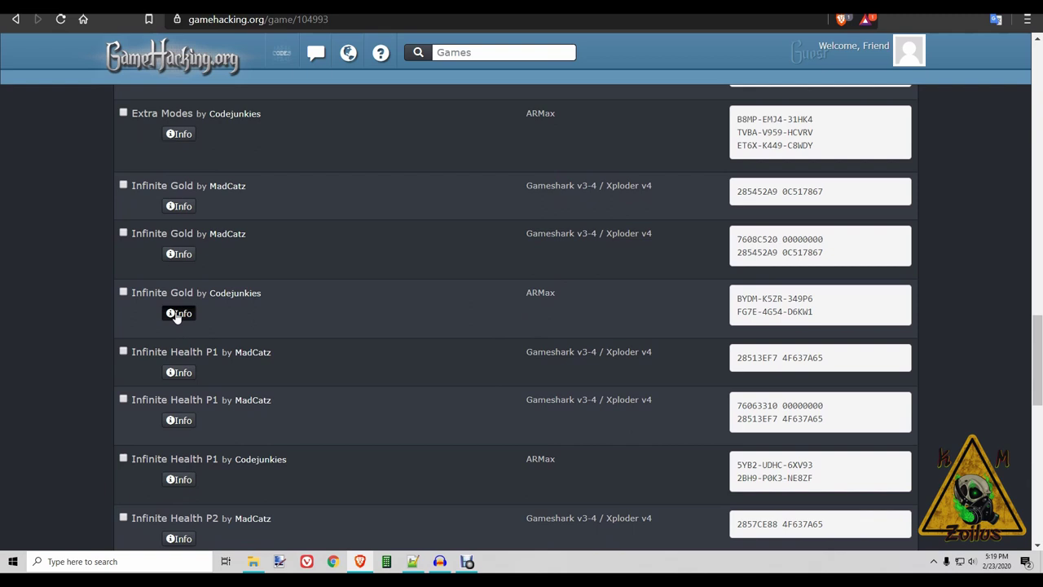
left_click(182, 423)
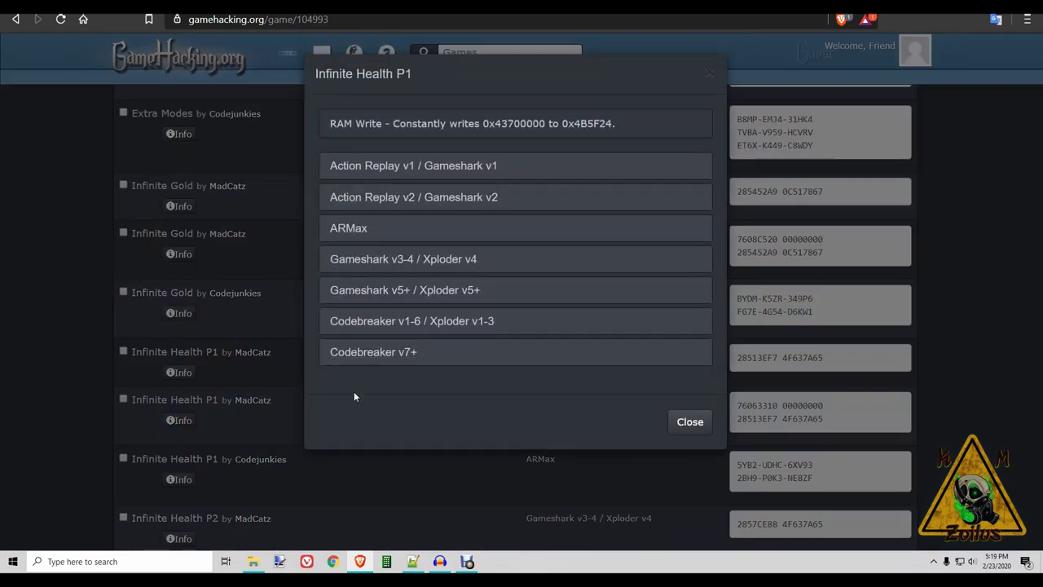
left_click(377, 354)
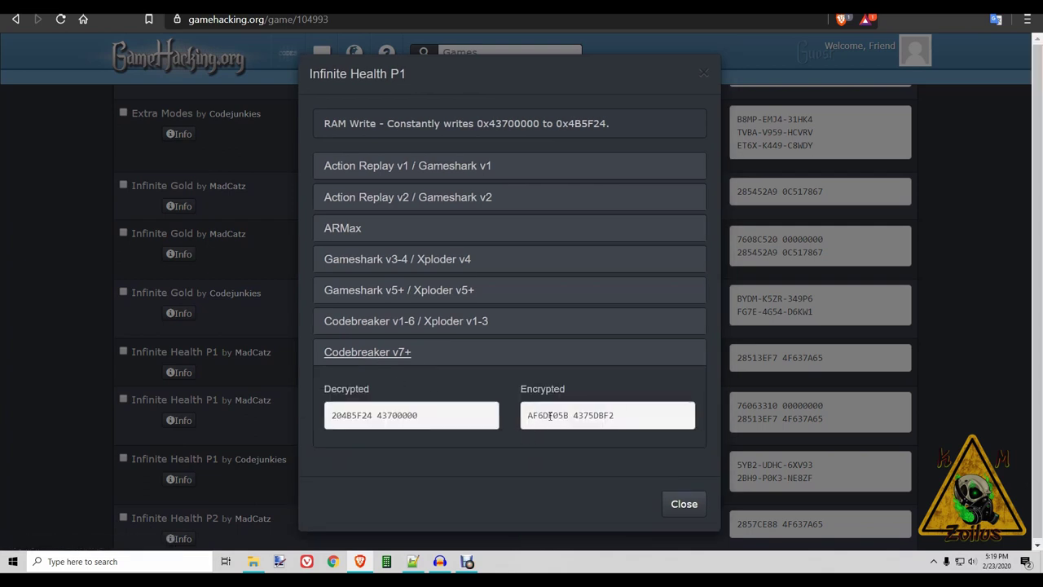
left_click_drag(529, 416, 658, 413)
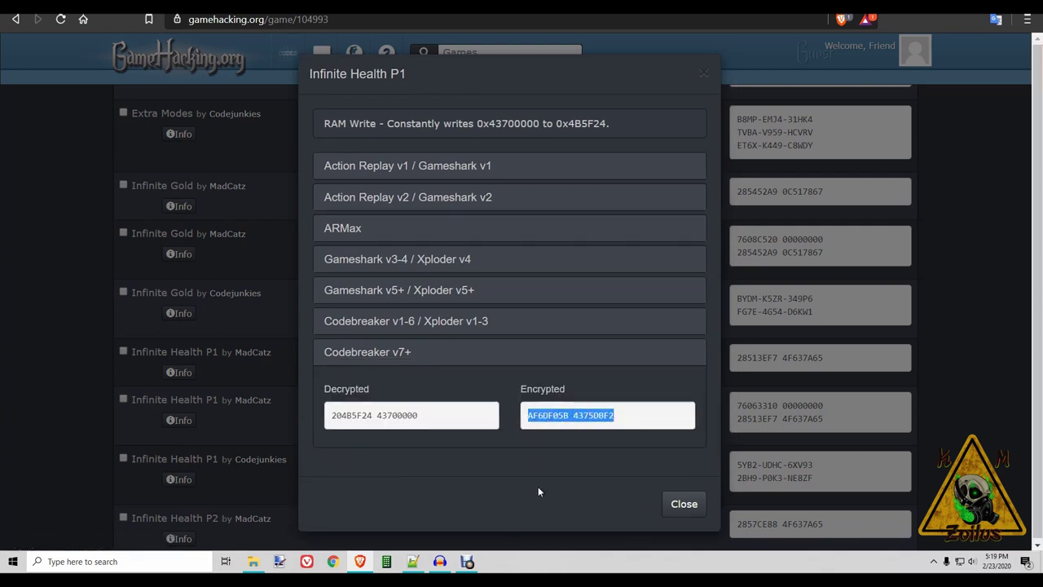
left_click(683, 504)
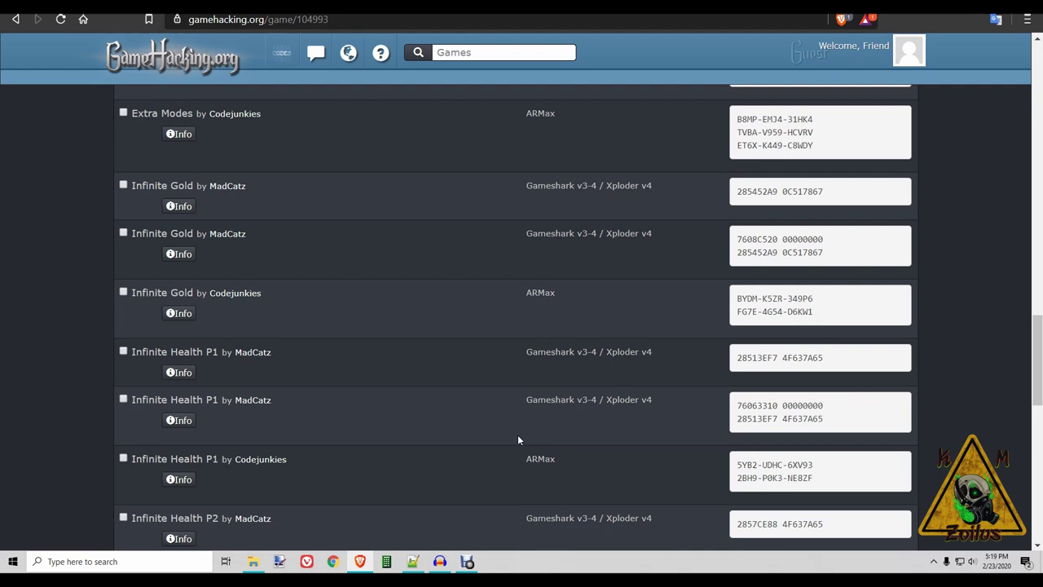
View the Infinite Gold Codebreaker v7+ encrypted code C72CB2E0 4F93DE54, then close it.
scroll(518, 440, "up", 1)
left_click(187, 280)
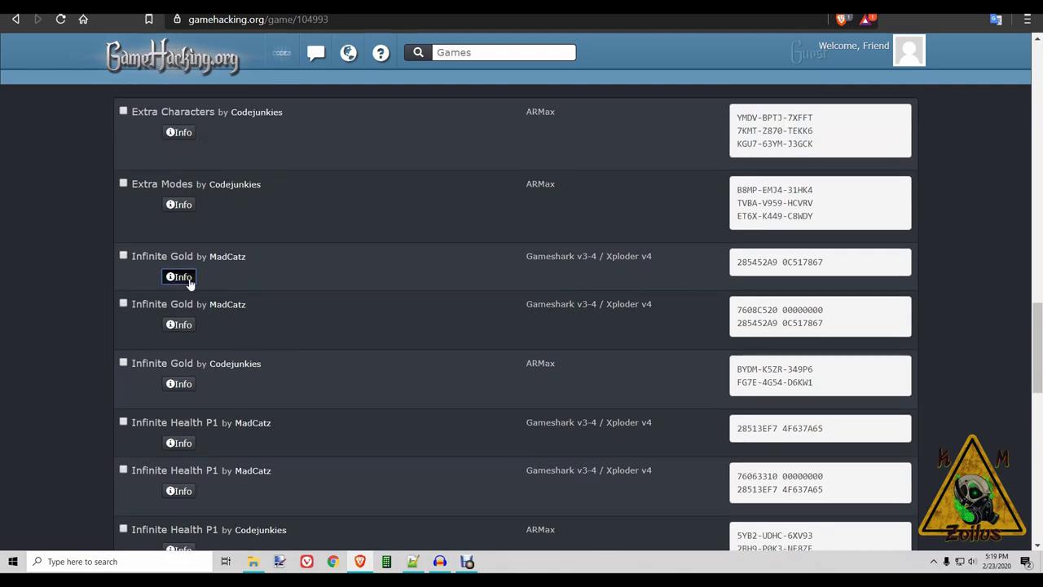
left_click(399, 352)
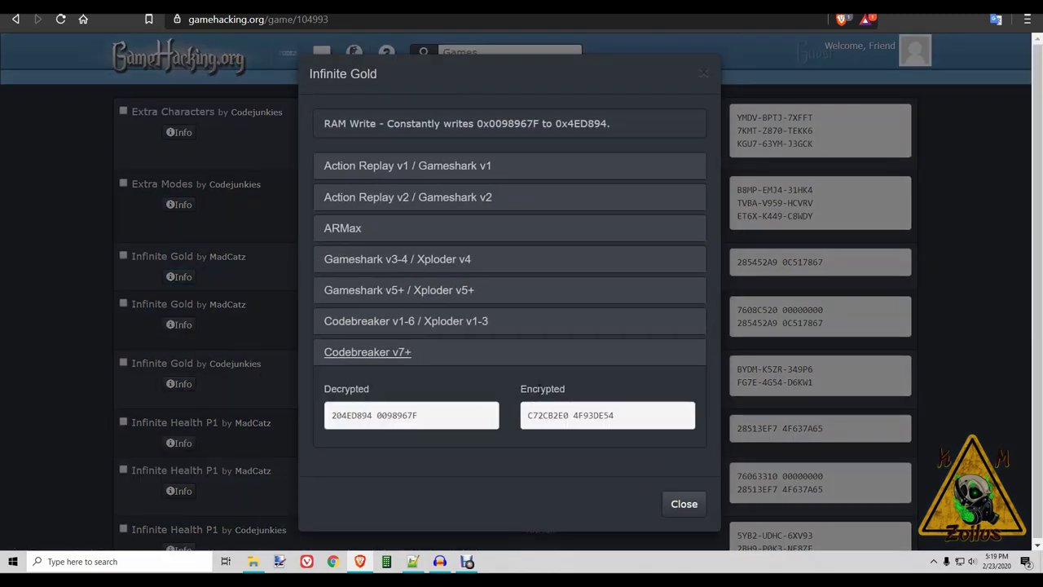
left_click_drag(525, 414, 628, 418)
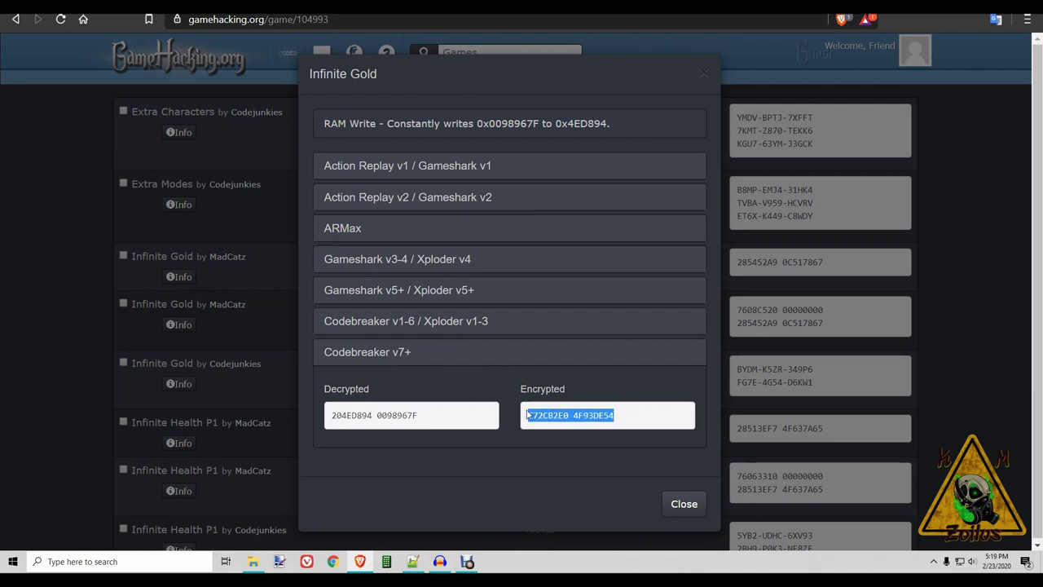
left_click(627, 391)
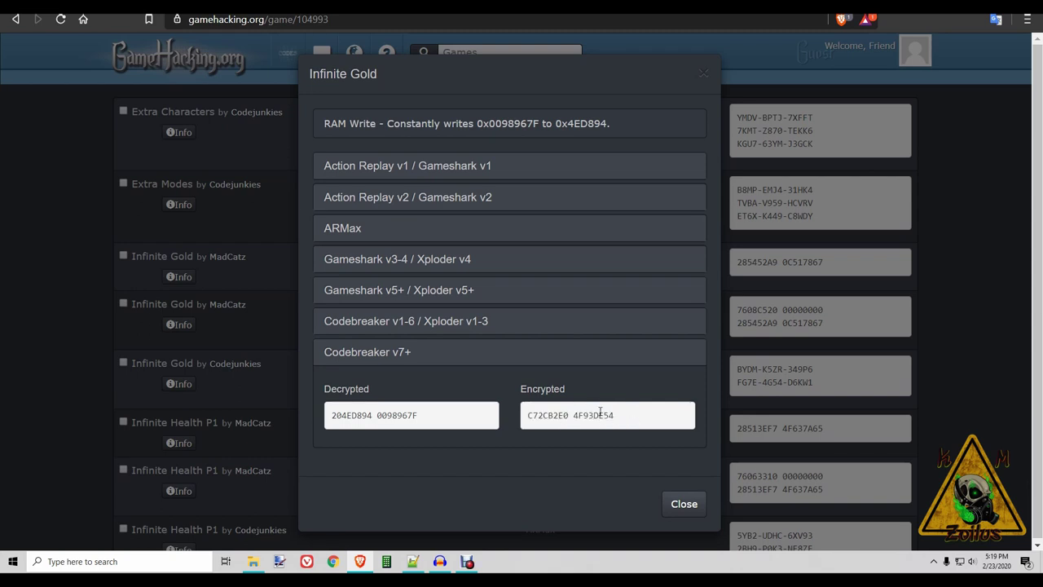
left_click(685, 505)
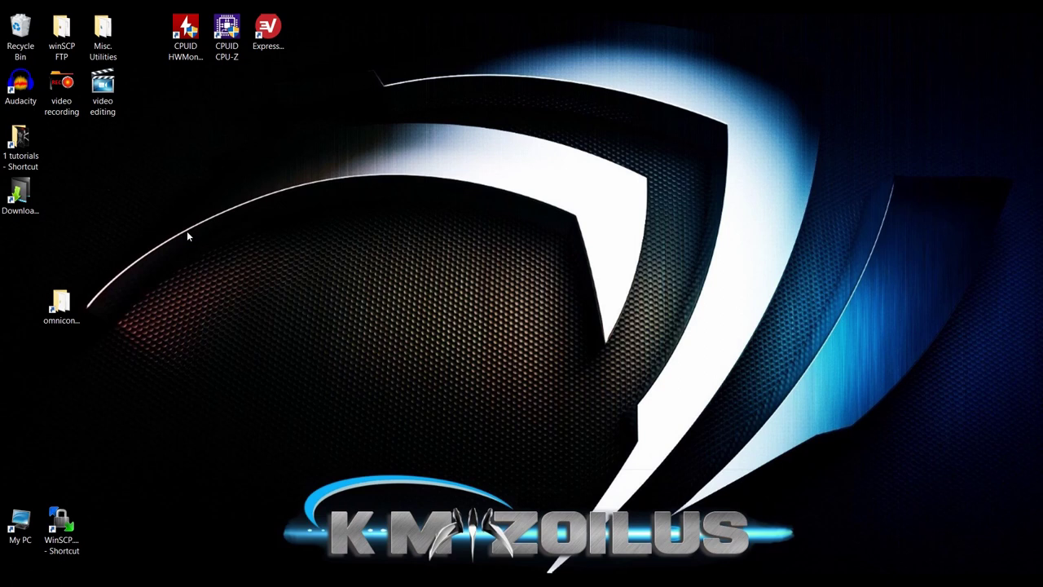
Open the omniconvert_111_R2 folder and launch omniconvert.exe to start Omniconvert 1.1.1.
double_click(76, 321)
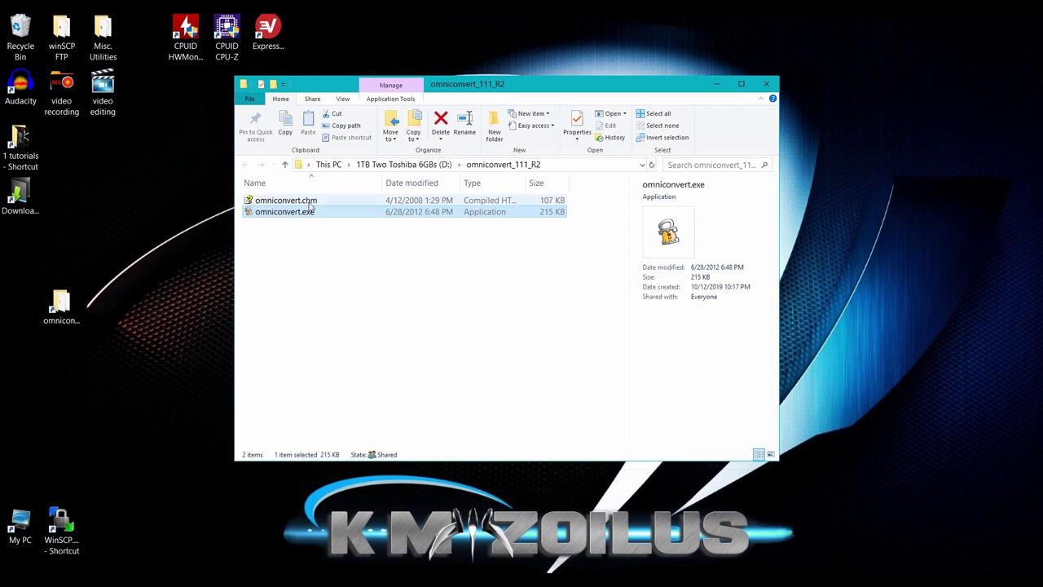
left_click_drag(339, 90, 419, 108)
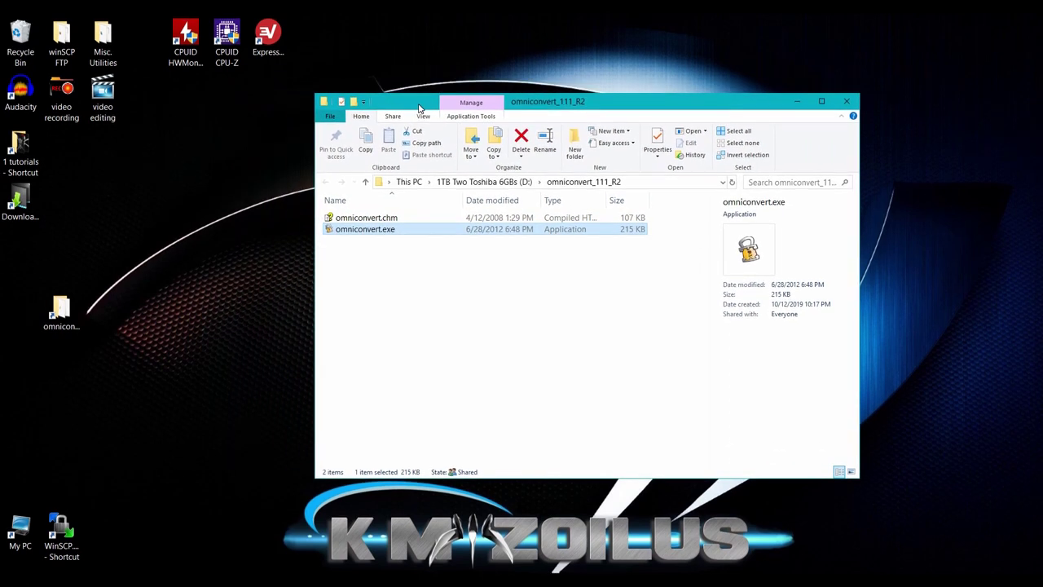
double_click(362, 231)
Center Omniconvert, minimize Explorer, and keep the CodeBreaker Version 7+ (Common Key) output format.
left_click_drag(231, 21, 593, 155)
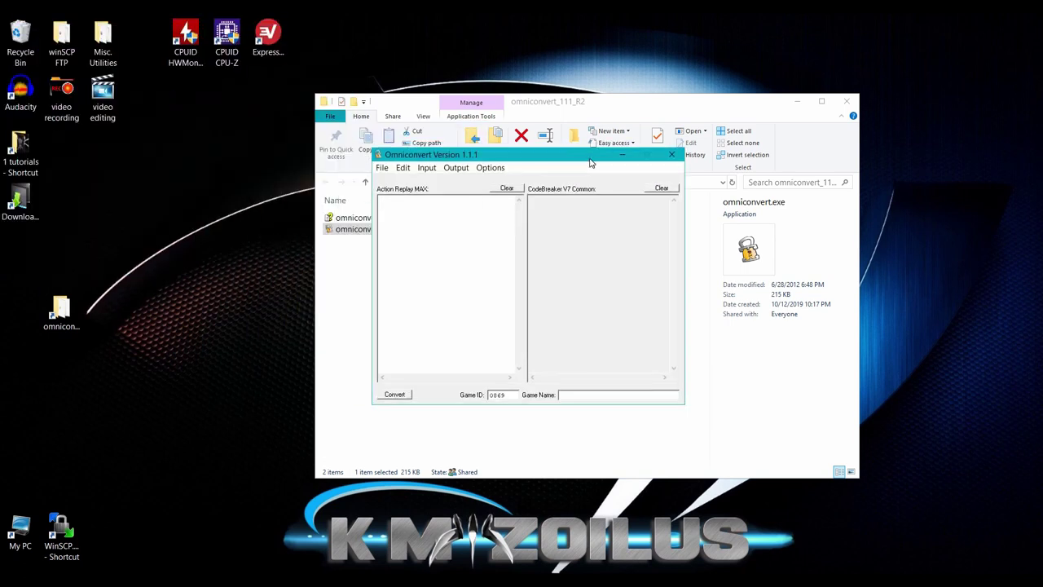
left_click(796, 102)
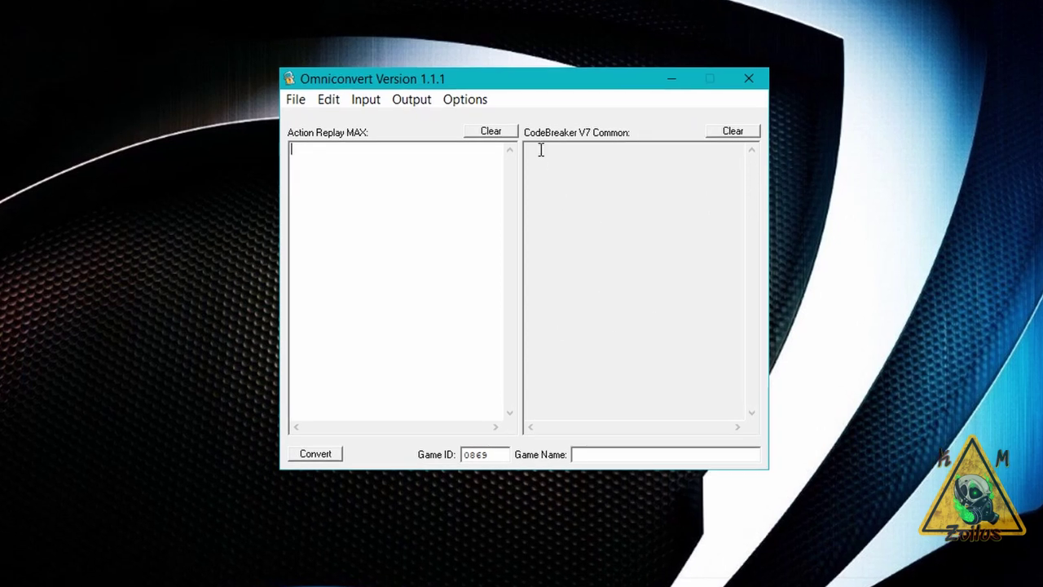
left_click(414, 101)
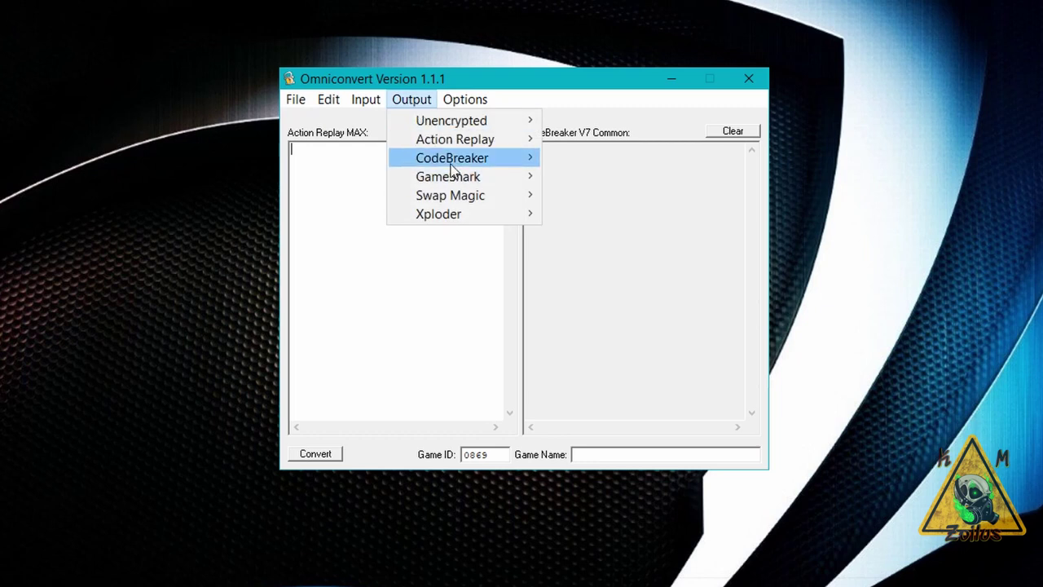
mouse_move(453, 169)
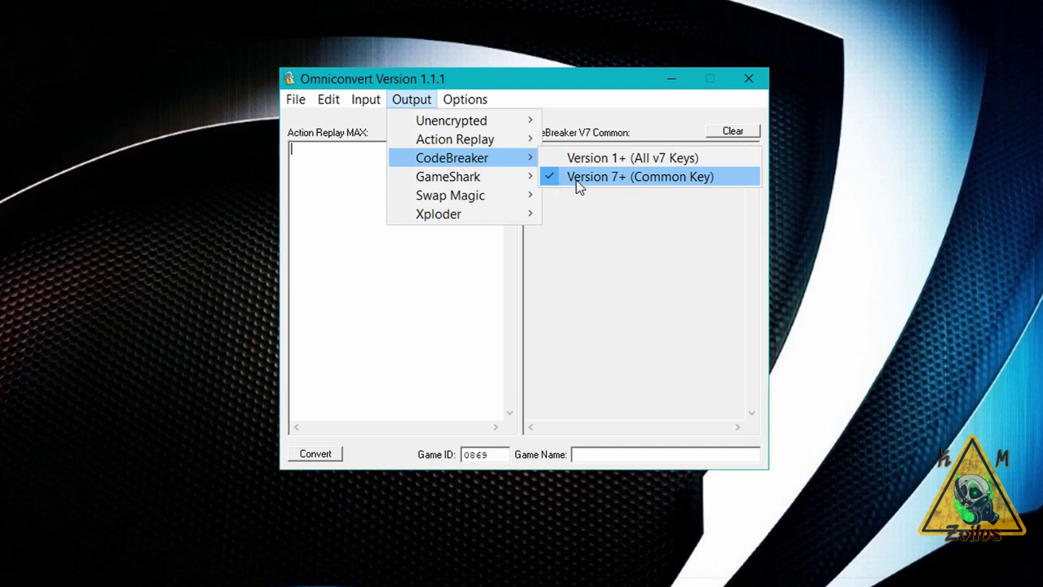
left_click(582, 103)
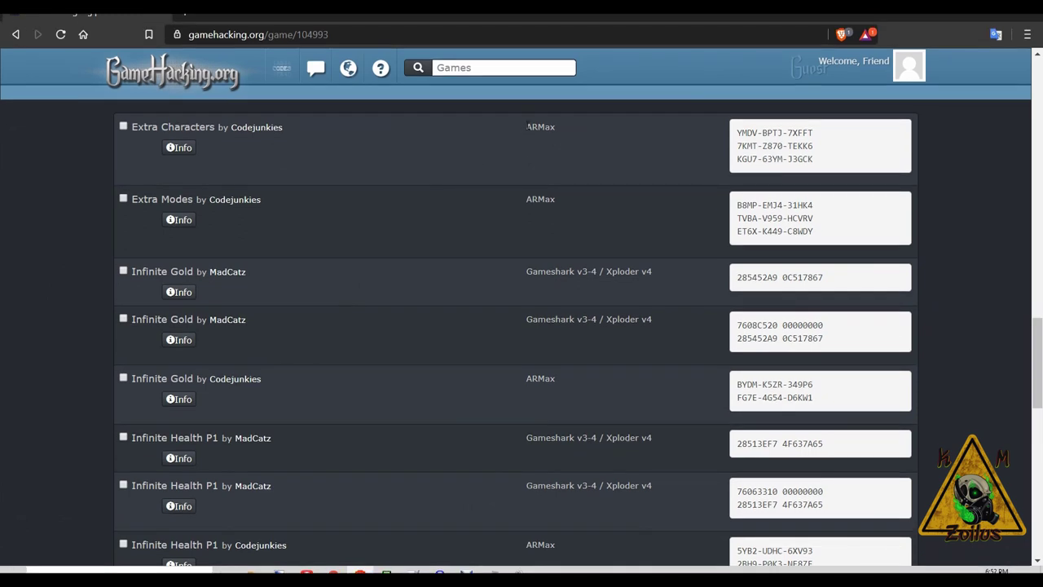
View the Codebreaker v7+ version of the Extra Characters code in its details dialog.
left_click_drag(526, 129, 558, 135)
left_click(178, 148)
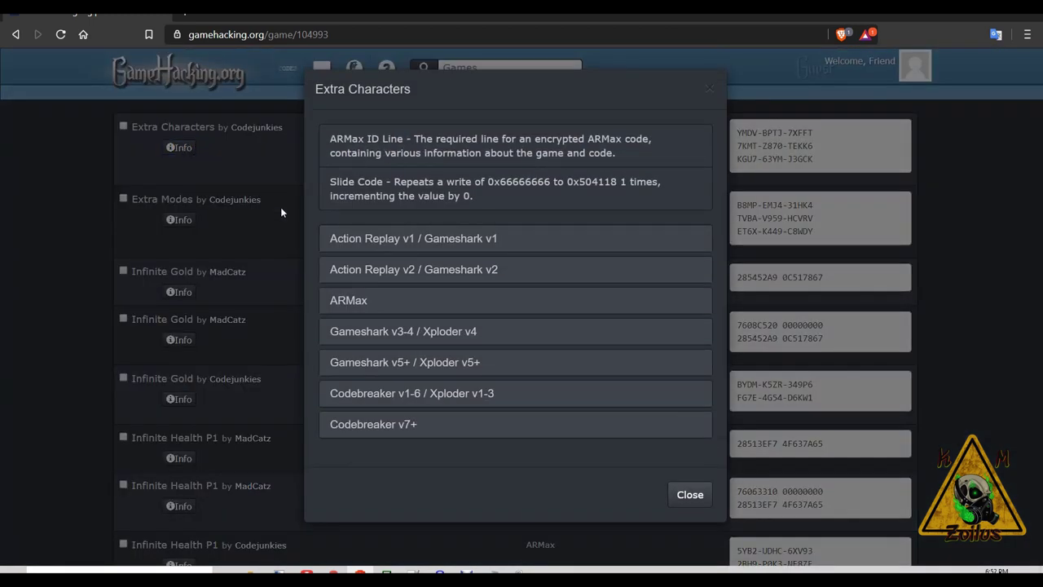
left_click(375, 424)
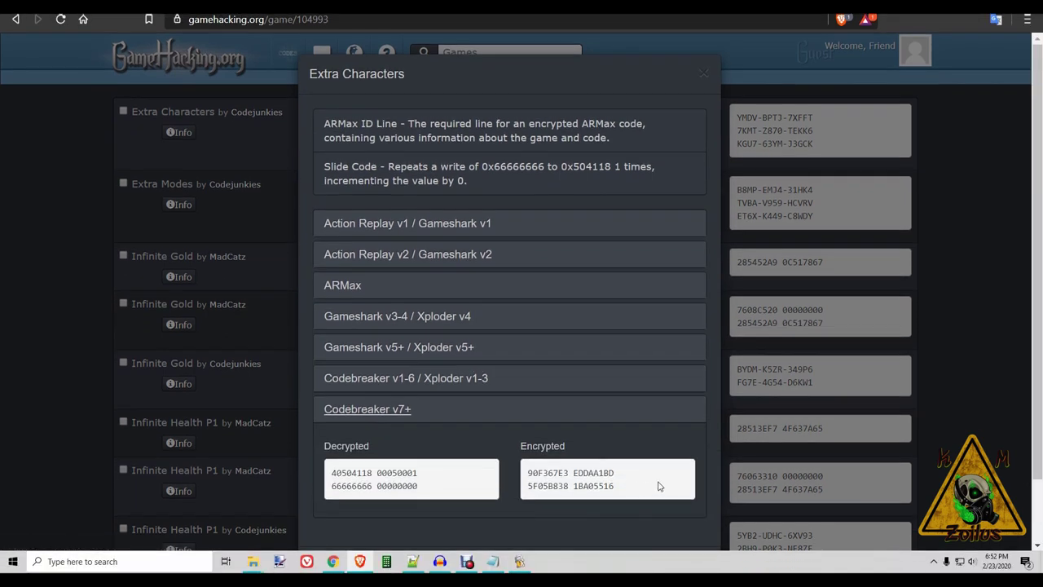
left_click(266, 177)
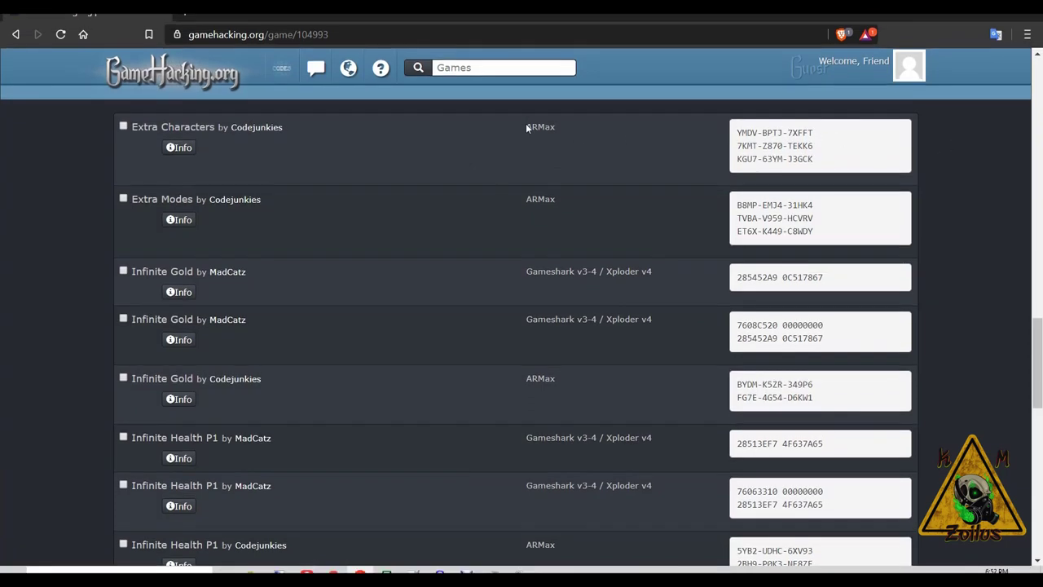
Copy the three Extra Characters ARMax code lines and minimize the browser.
left_click_drag(526, 124, 558, 125)
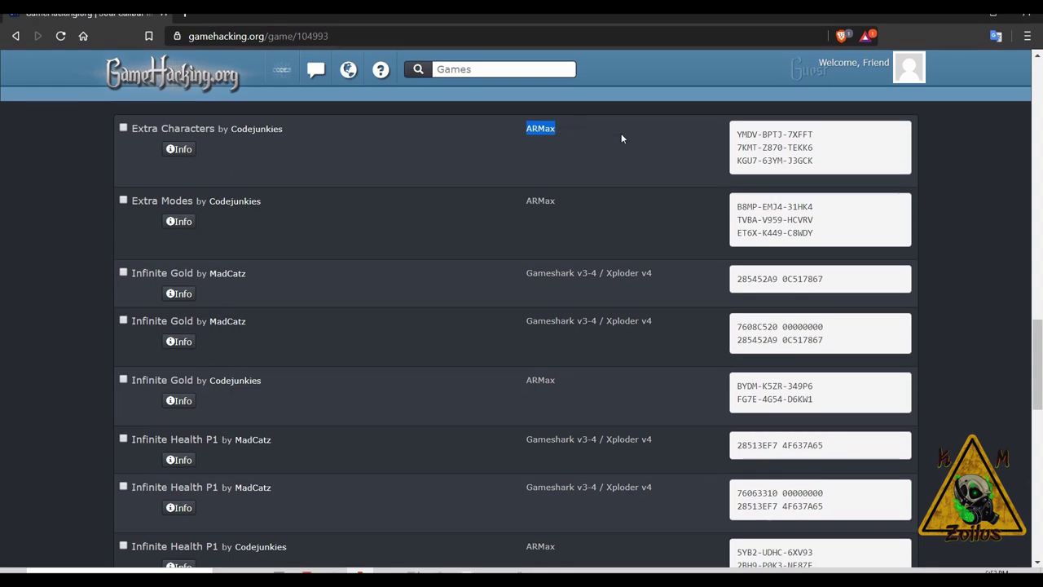
left_click(738, 132)
left_click_drag(738, 132, 818, 166)
right_click(753, 143)
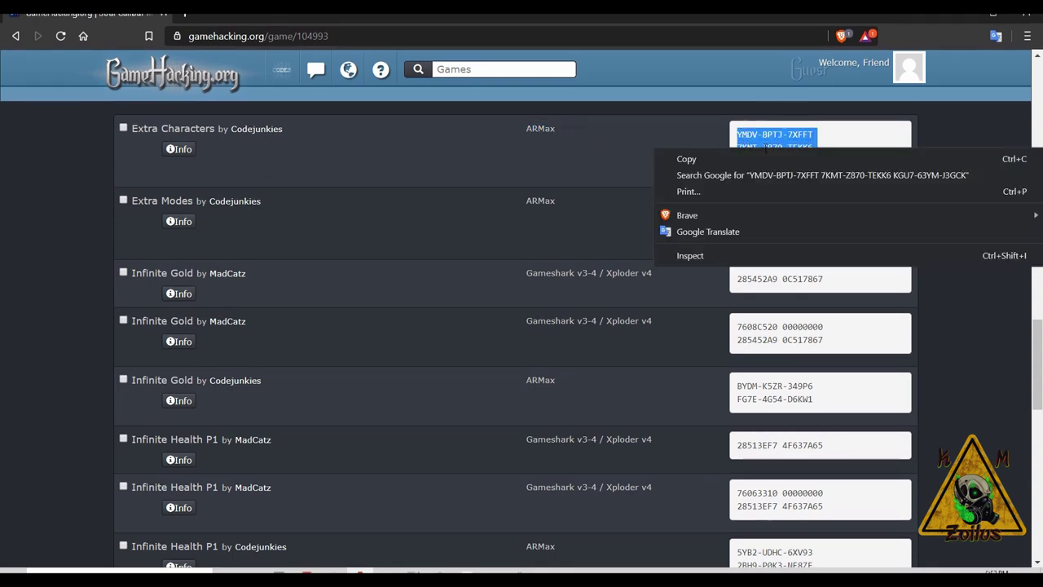
left_click(747, 156)
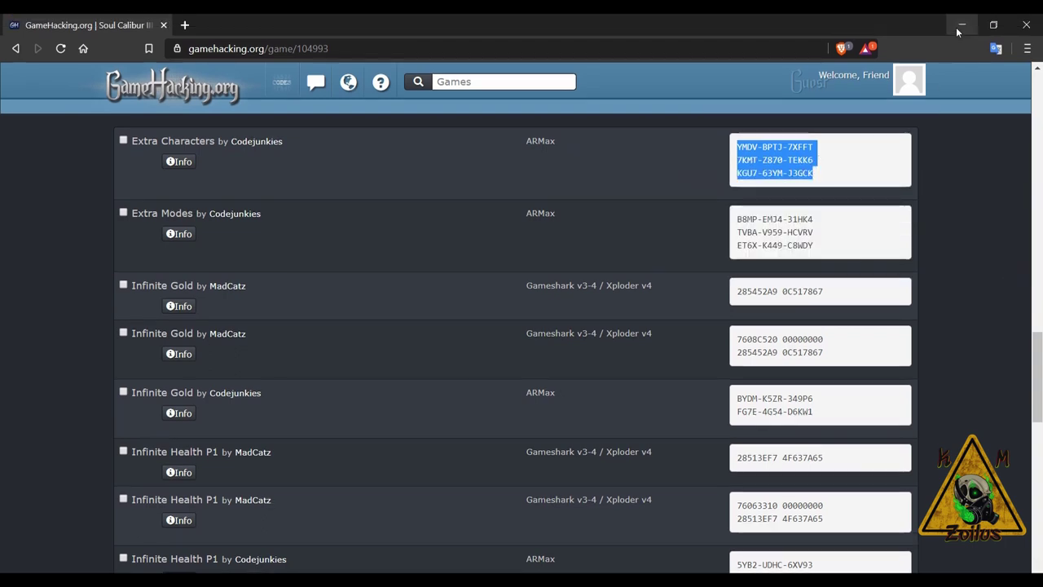
left_click(961, 25)
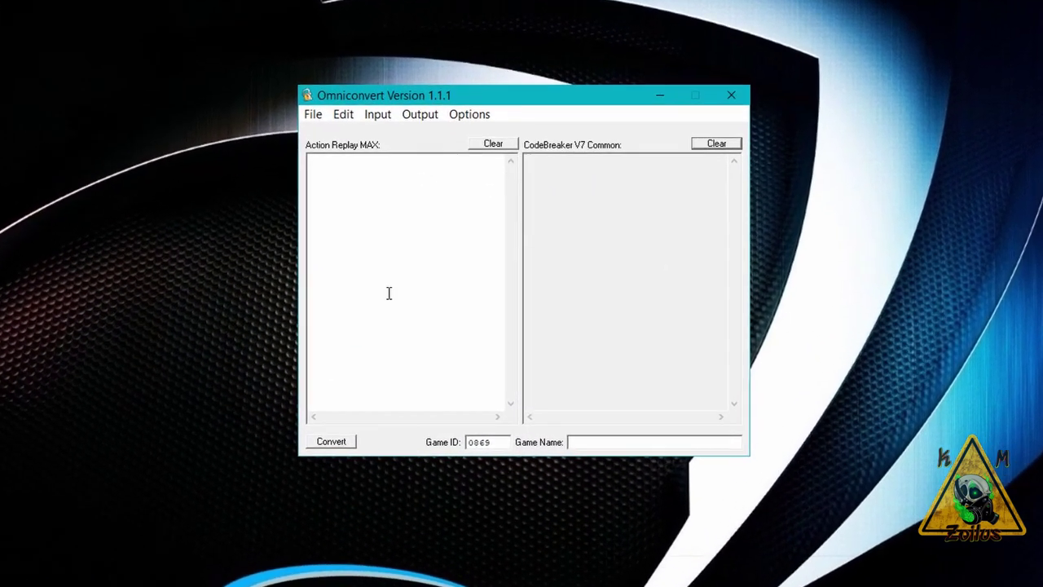
Paste the Extra Characters ARMax code into the input box with Action Replay MAX as input format.
right_click(331, 167)
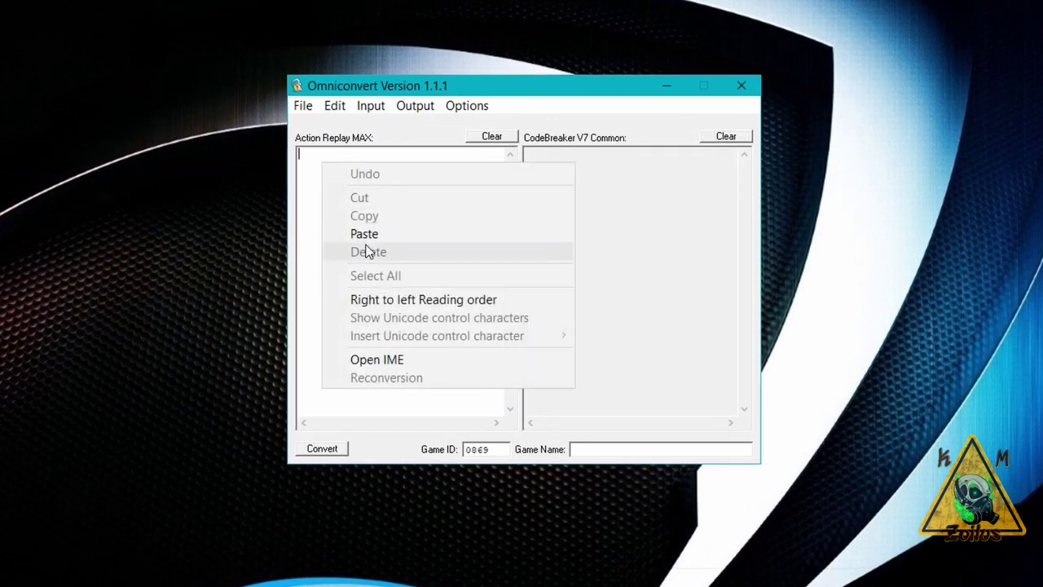
left_click(364, 234)
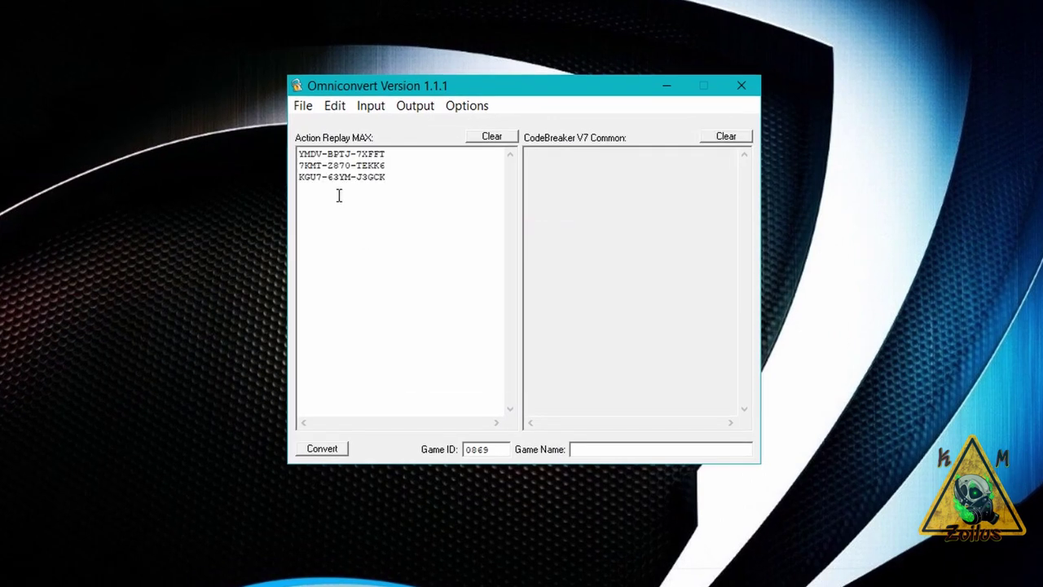
left_click(369, 108)
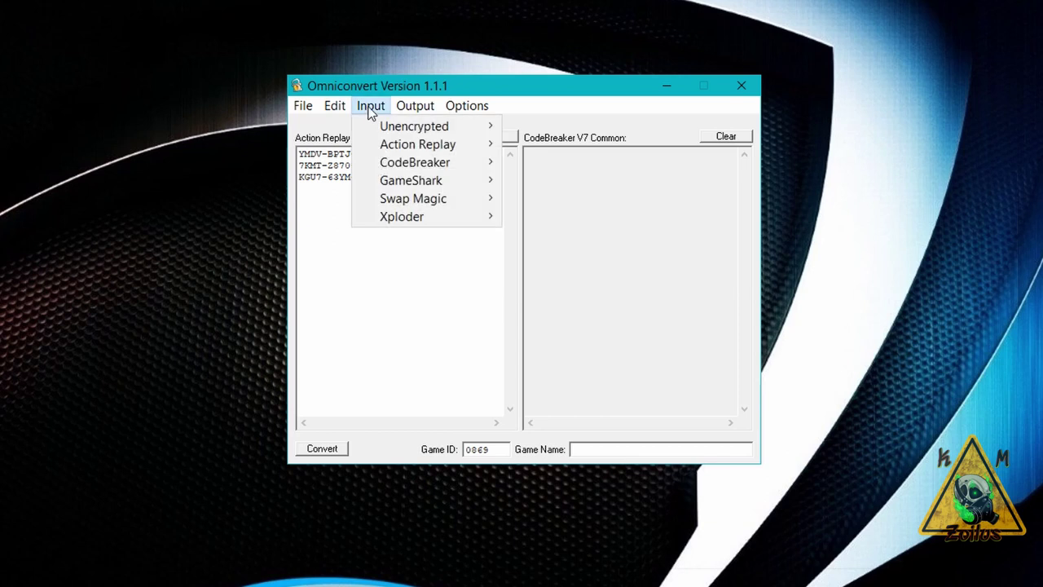
mouse_move(405, 152)
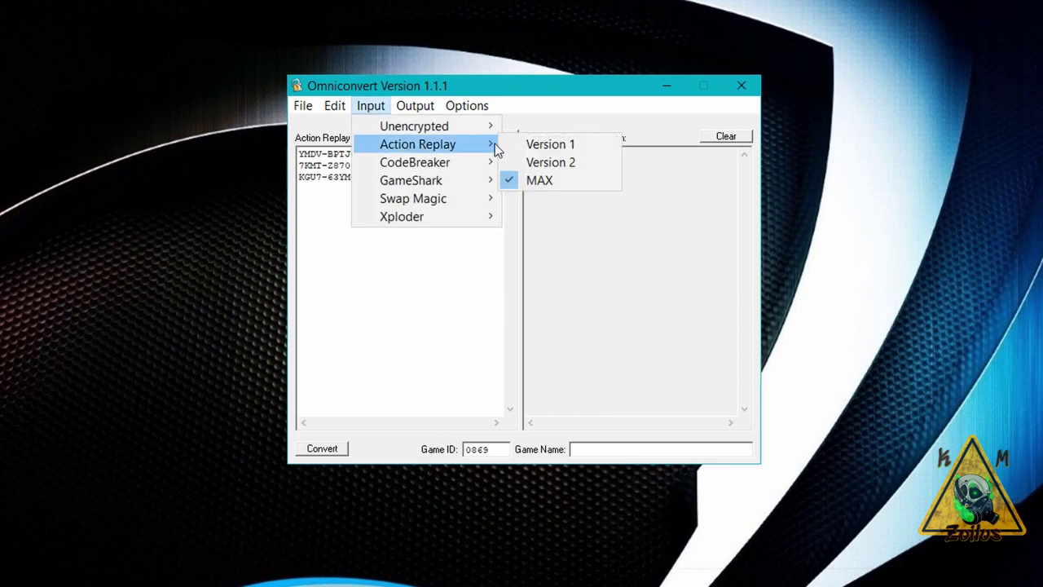
left_click(545, 182)
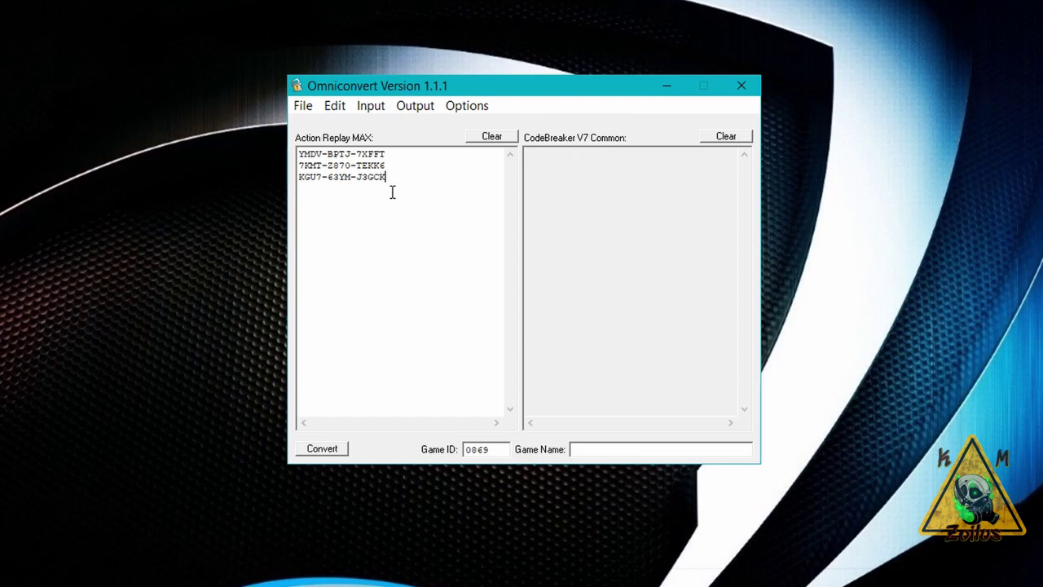
Convert the code and inspect the output lines 90F367E3 EDDAA1BD and 5F05B838 1BA05516.
left_click(326, 450)
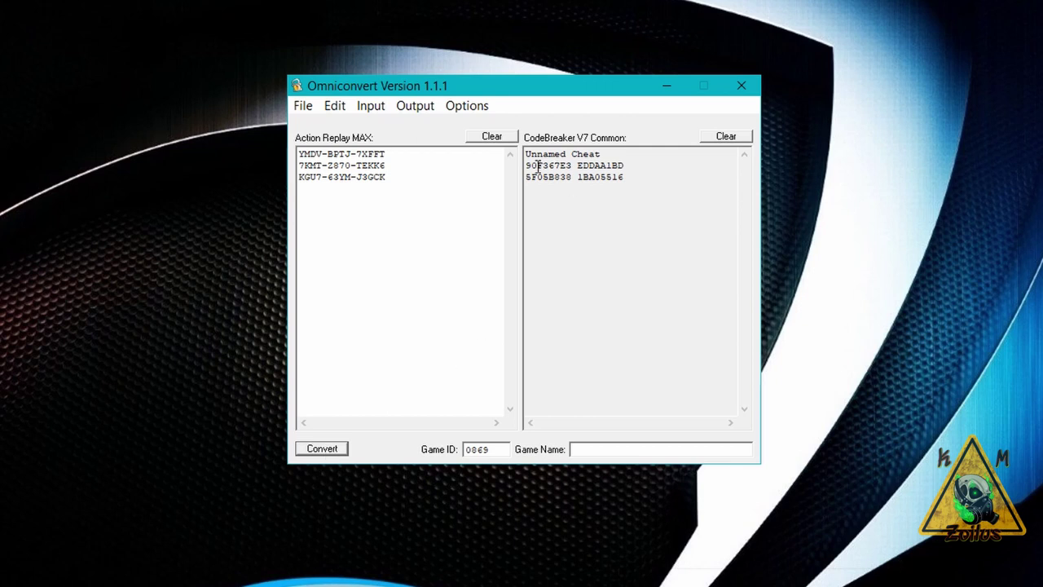
left_click_drag(527, 167, 638, 187)
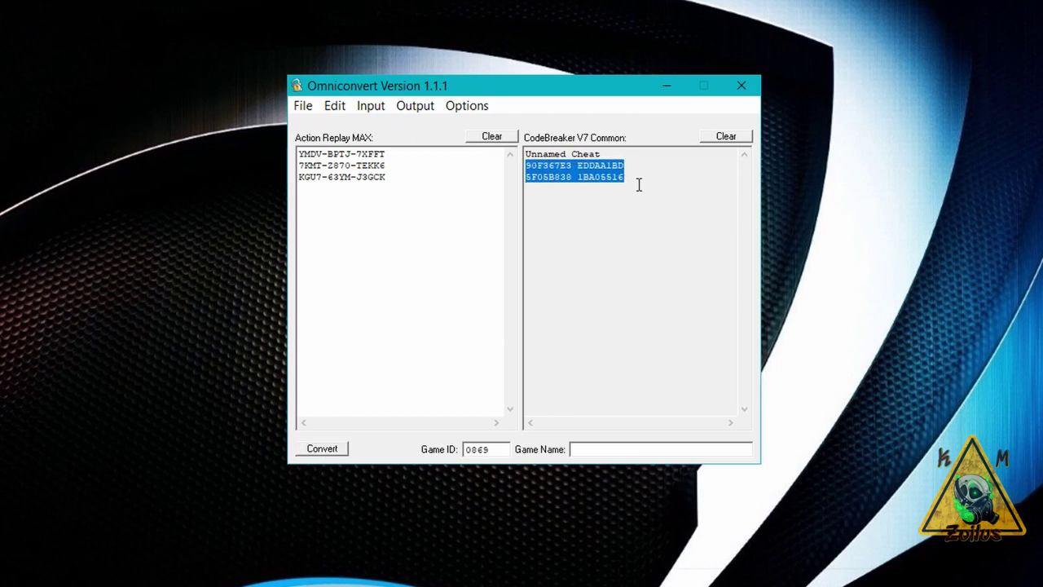
left_click(584, 226)
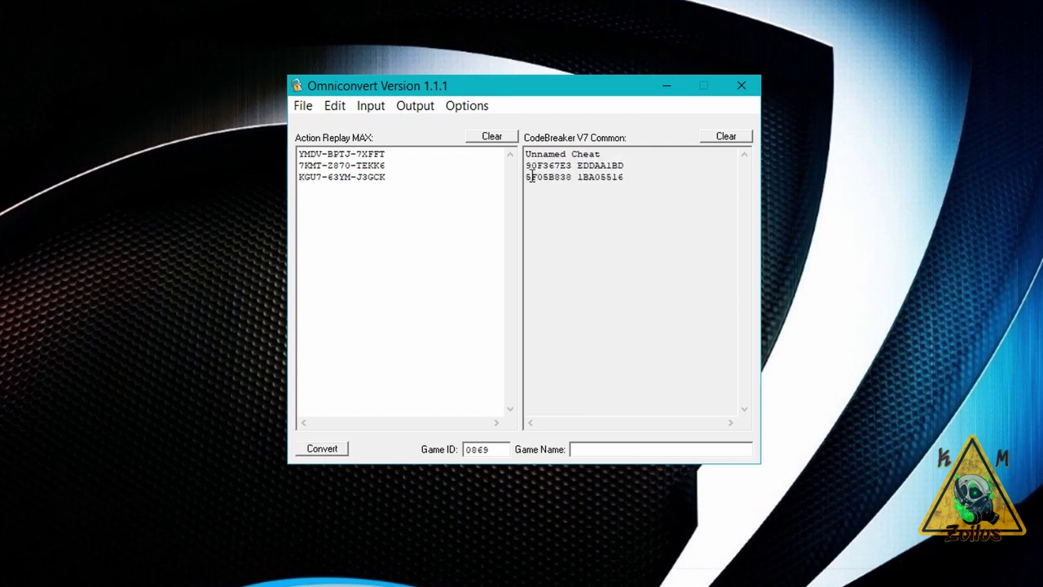
left_click_drag(526, 166, 628, 173)
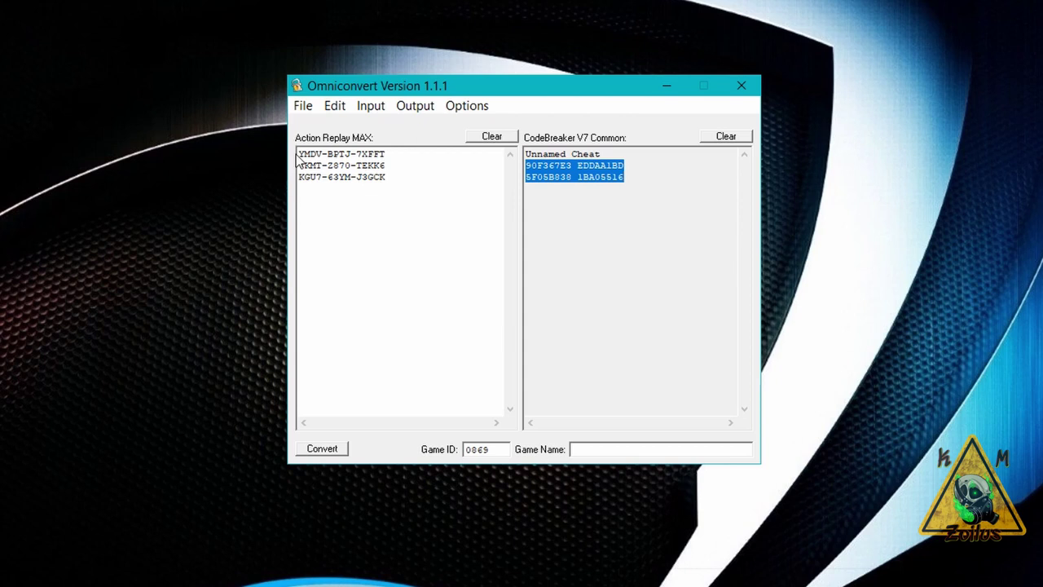
left_click_drag(300, 154, 403, 158)
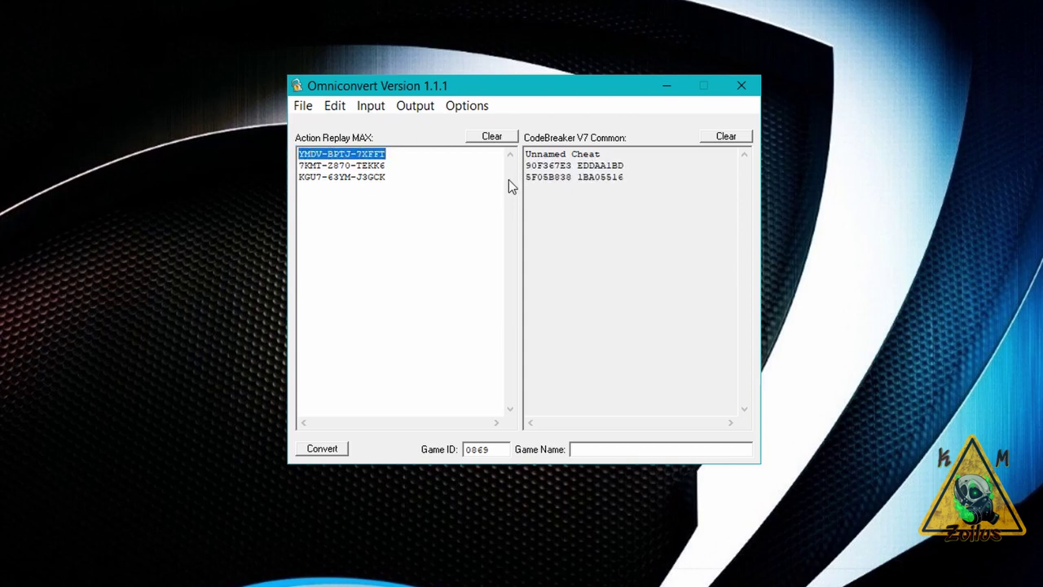
left_click_drag(528, 167, 659, 184)
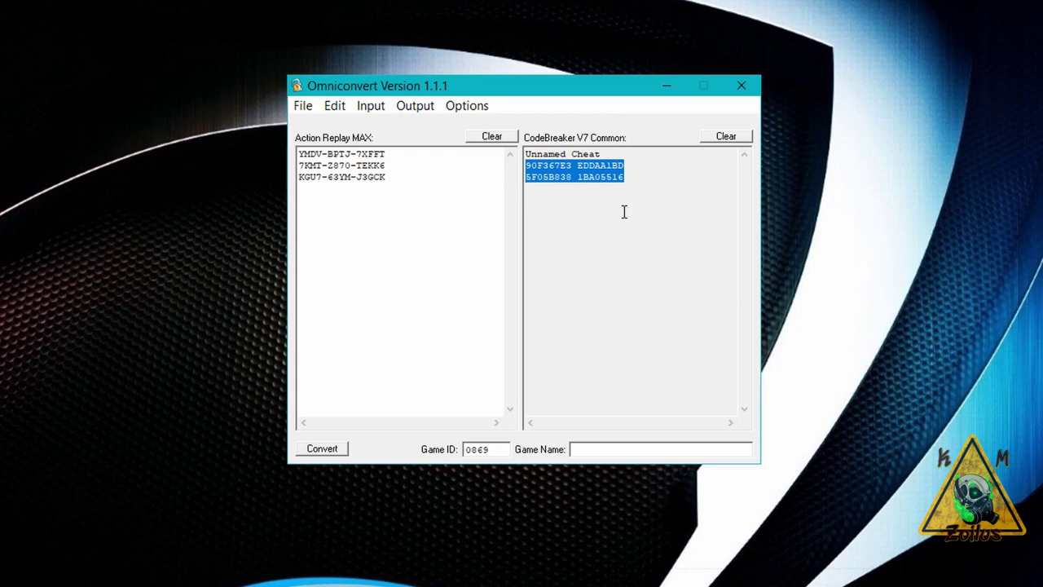
left_click(586, 210)
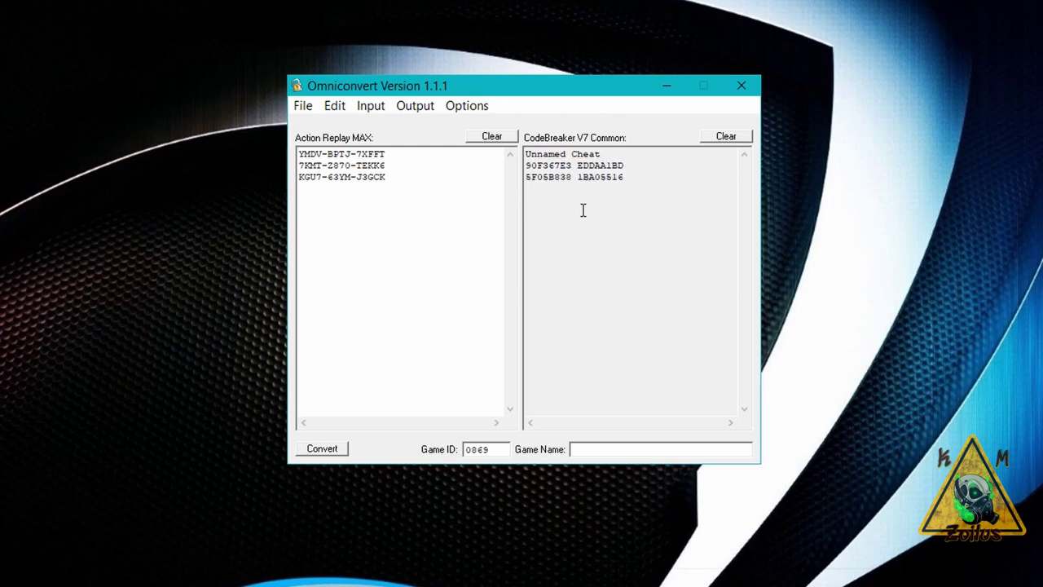
left_click_drag(525, 167, 629, 165)
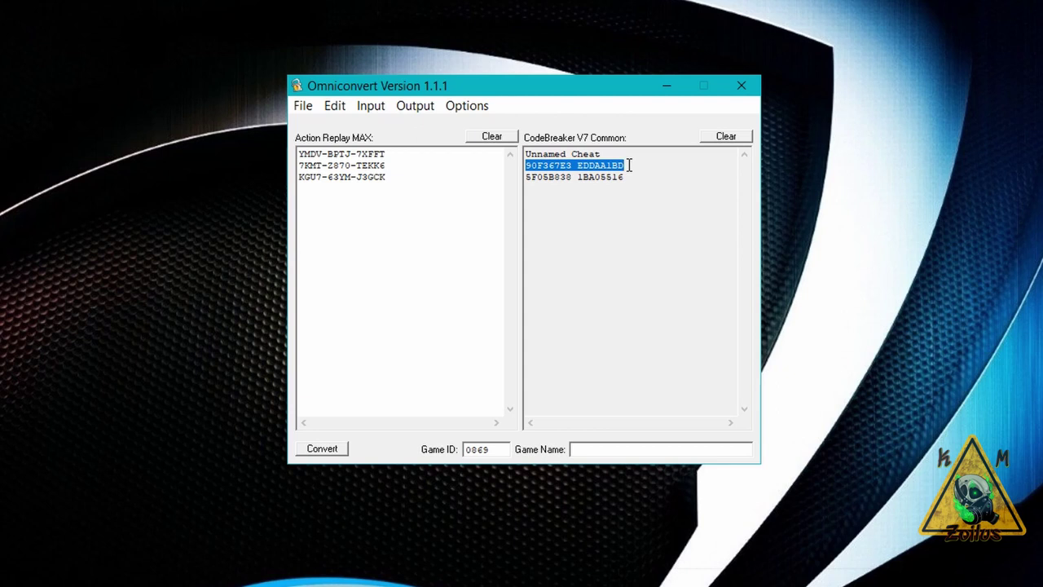
left_click(590, 214)
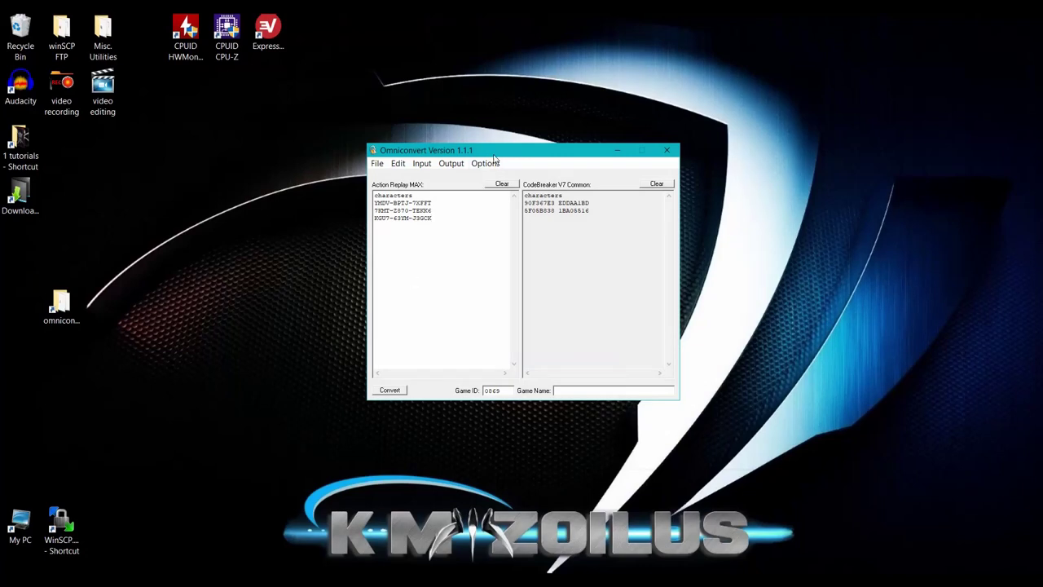
left_click_drag(498, 153, 490, 157)
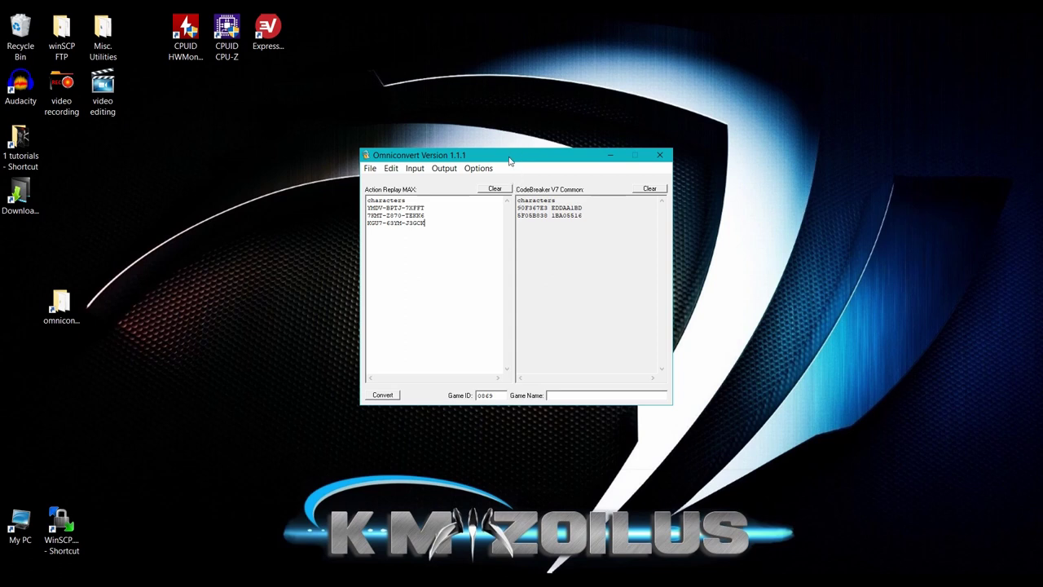
left_click_drag(509, 160, 524, 172)
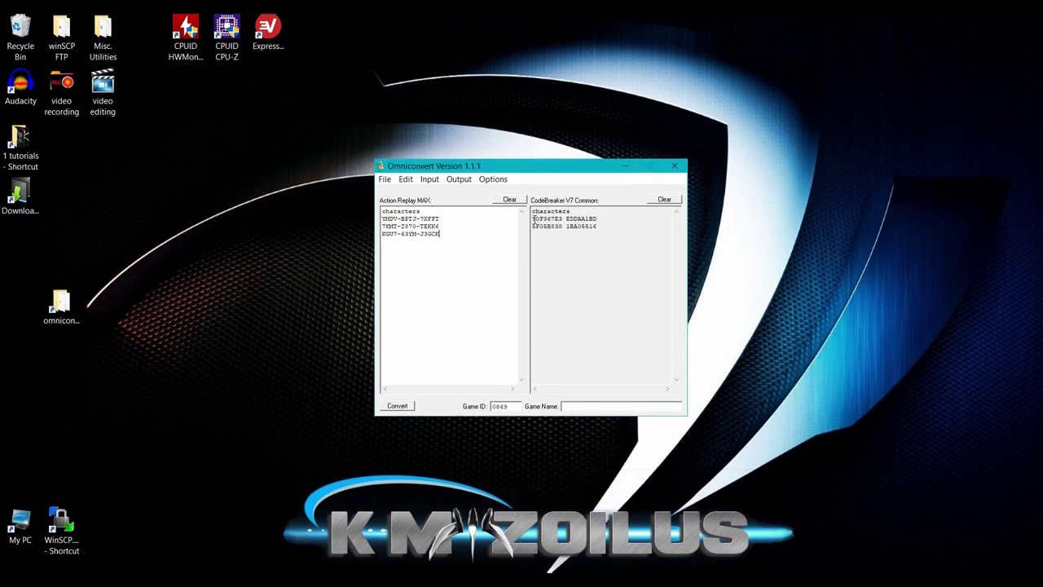
left_click_drag(534, 220, 601, 226)
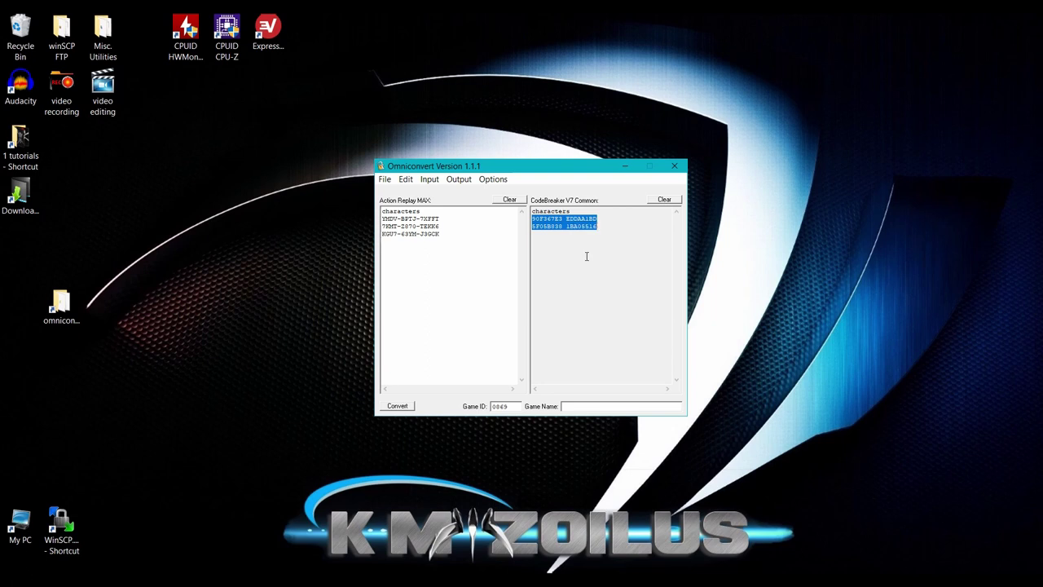
left_click(585, 256)
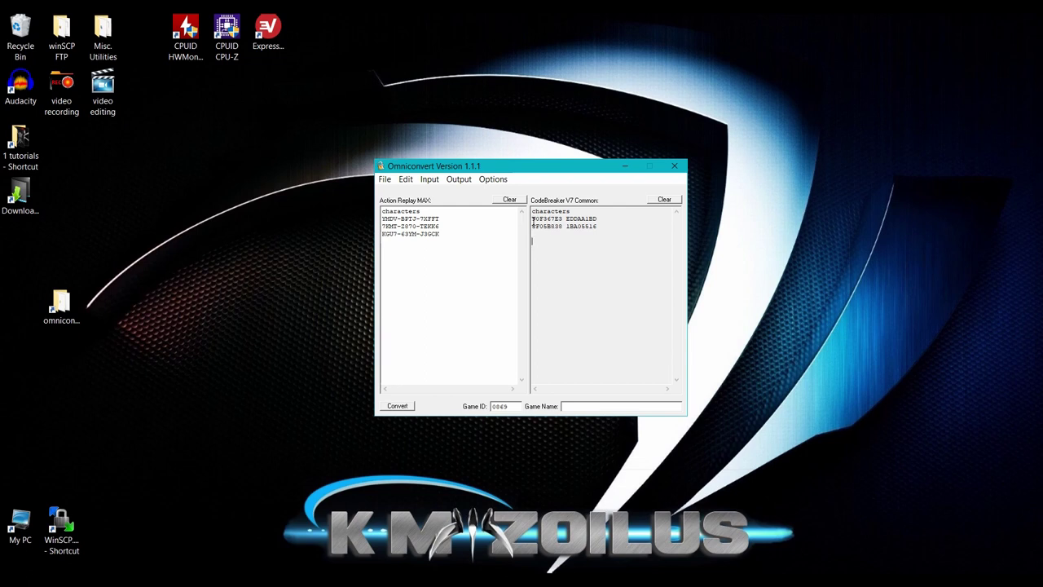
left_click_drag(533, 220, 593, 229)
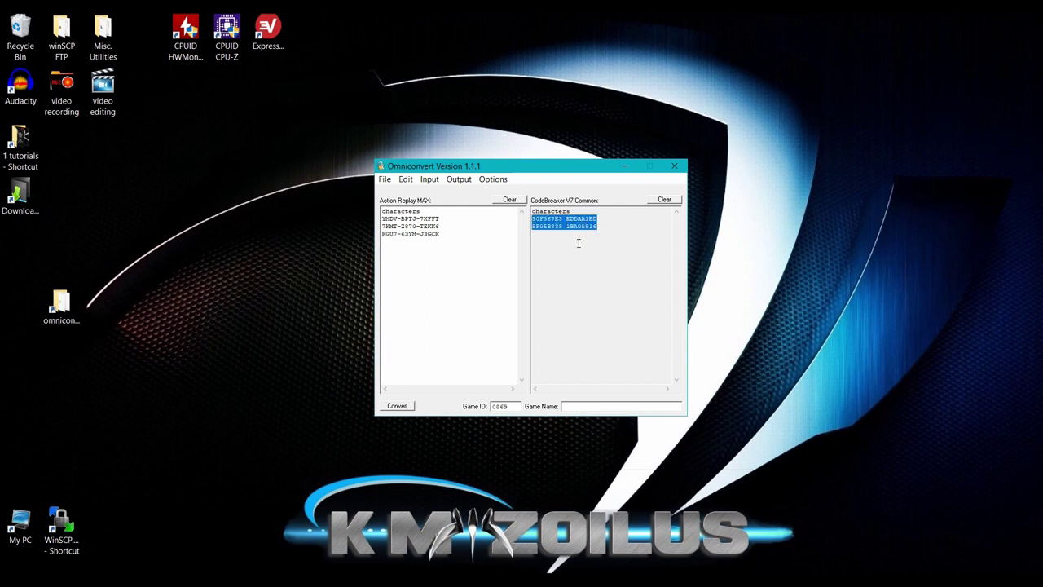
left_click(481, 249)
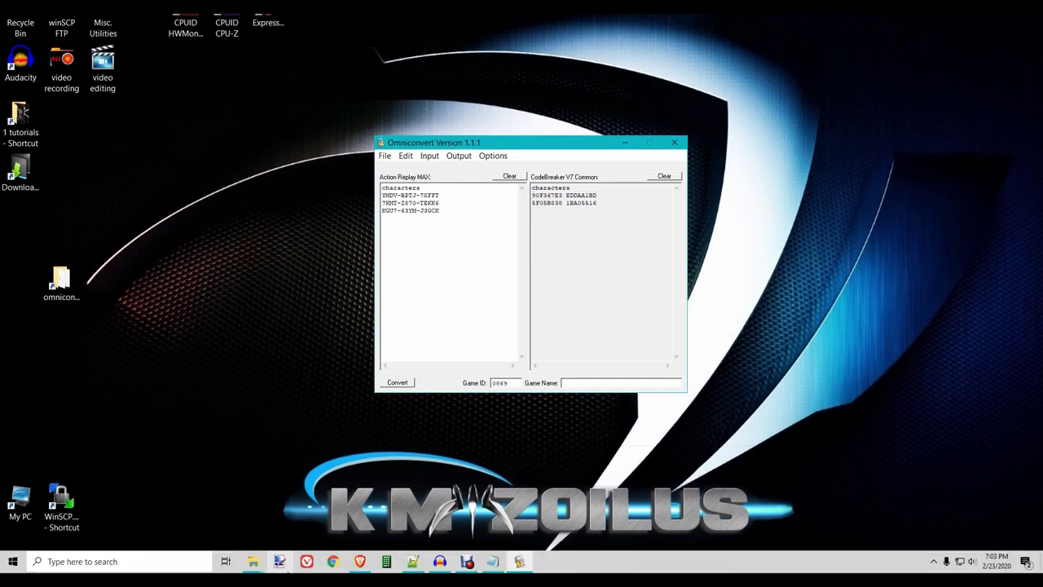
Copy the Infinite Gold GameShark v3-4 code 285452A9 0C517867 from GameHacking.org.
left_click(361, 561)
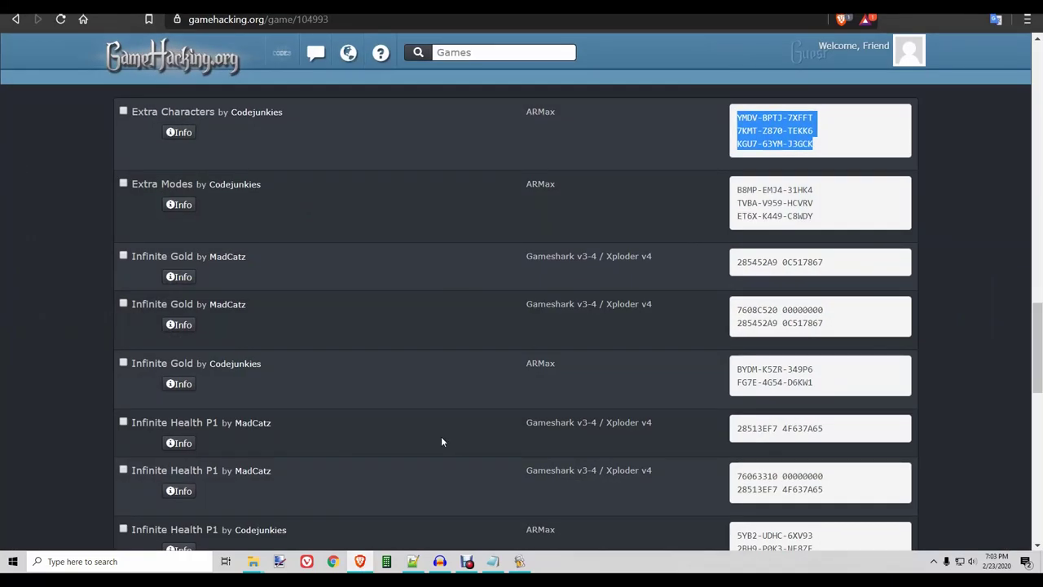
left_click(463, 152)
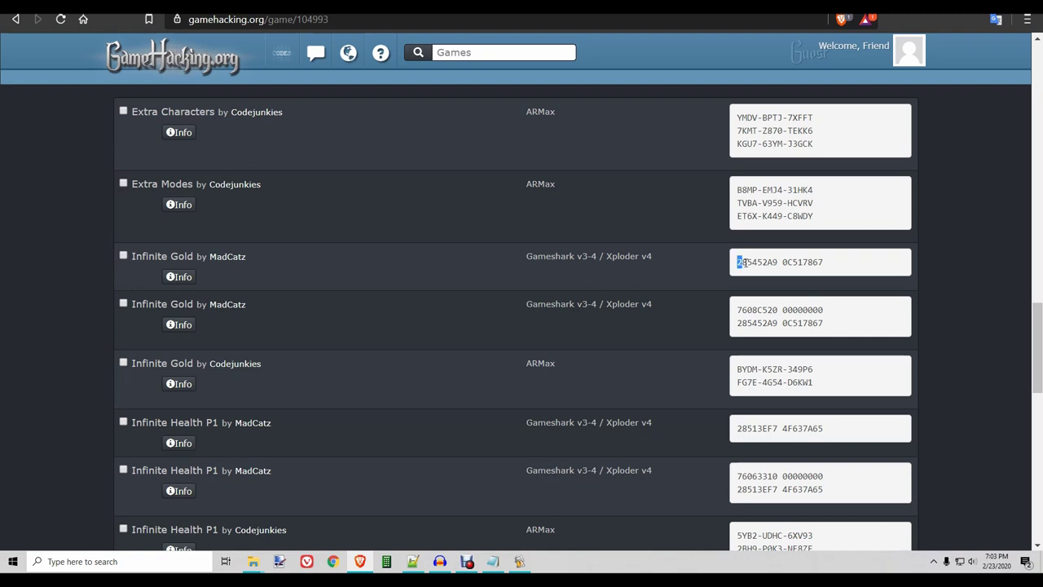
left_click_drag(744, 262, 824, 264)
right_click(821, 263)
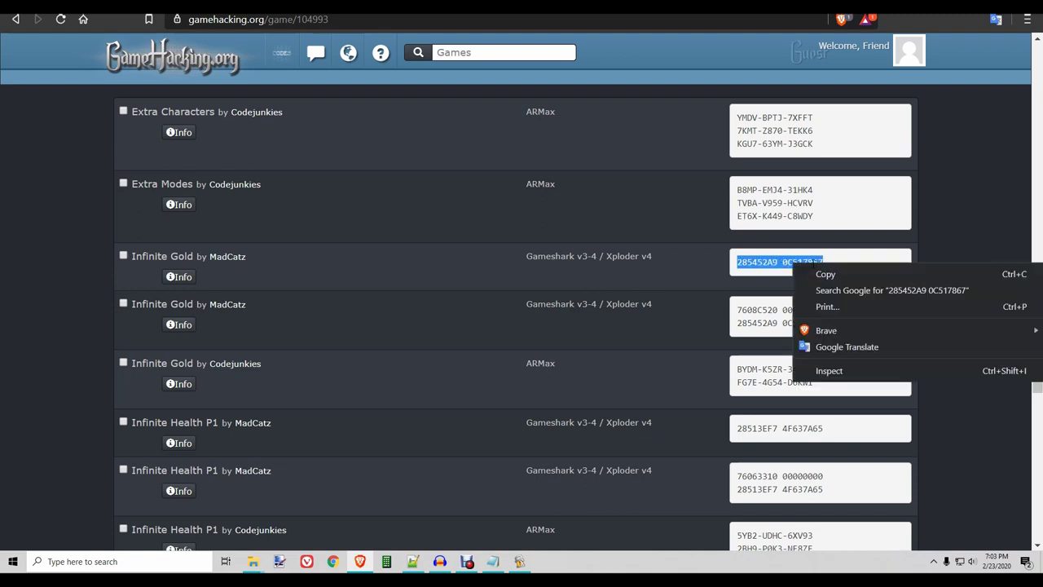
left_click(824, 273)
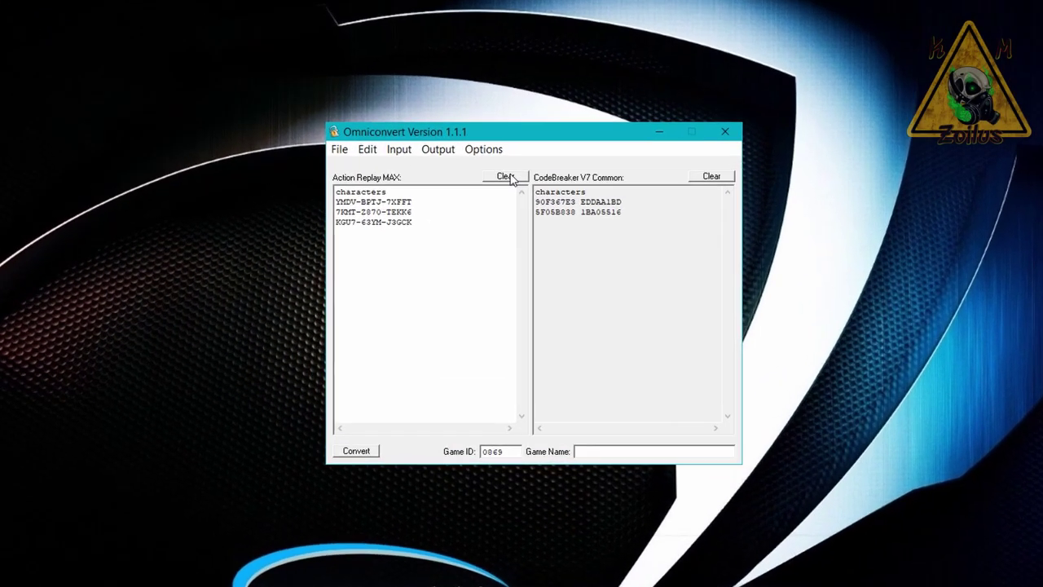
Clear both boxes, paste the Infinite Gold code, and set input to MadCatz GameShark Version 3-4.
left_click(509, 205)
left_click(740, 159)
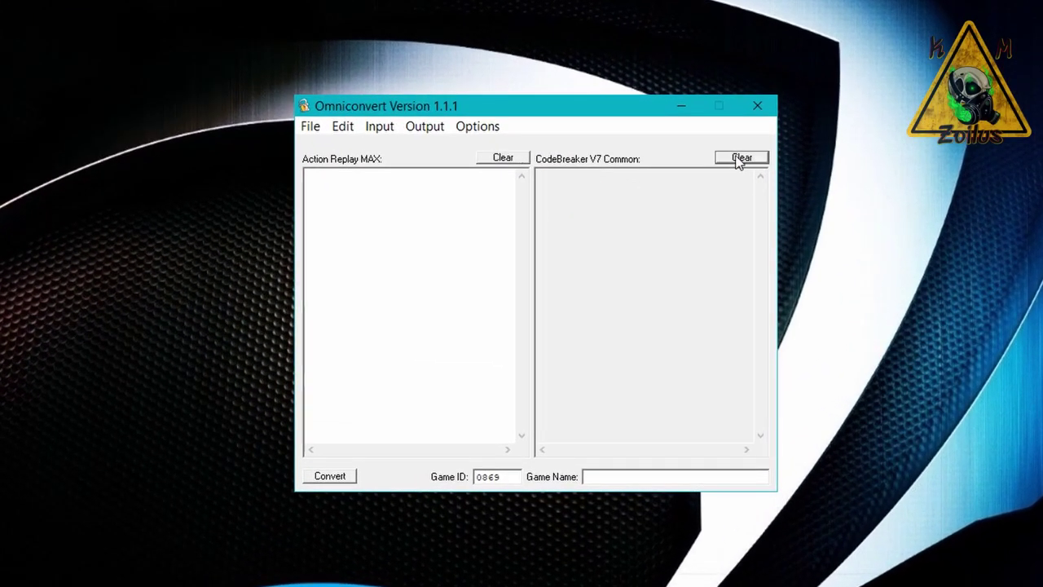
right_click(341, 192)
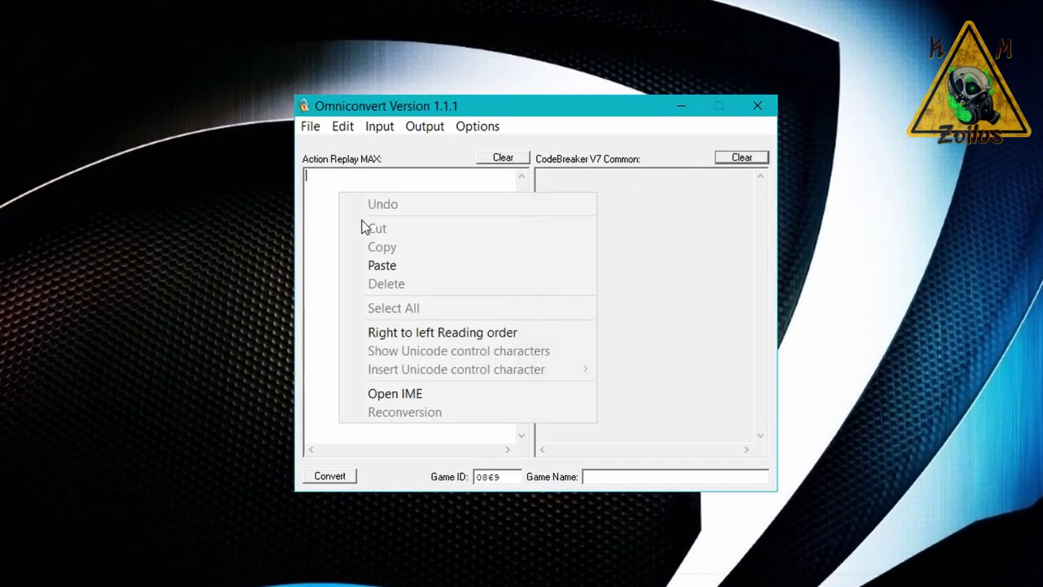
left_click(403, 265)
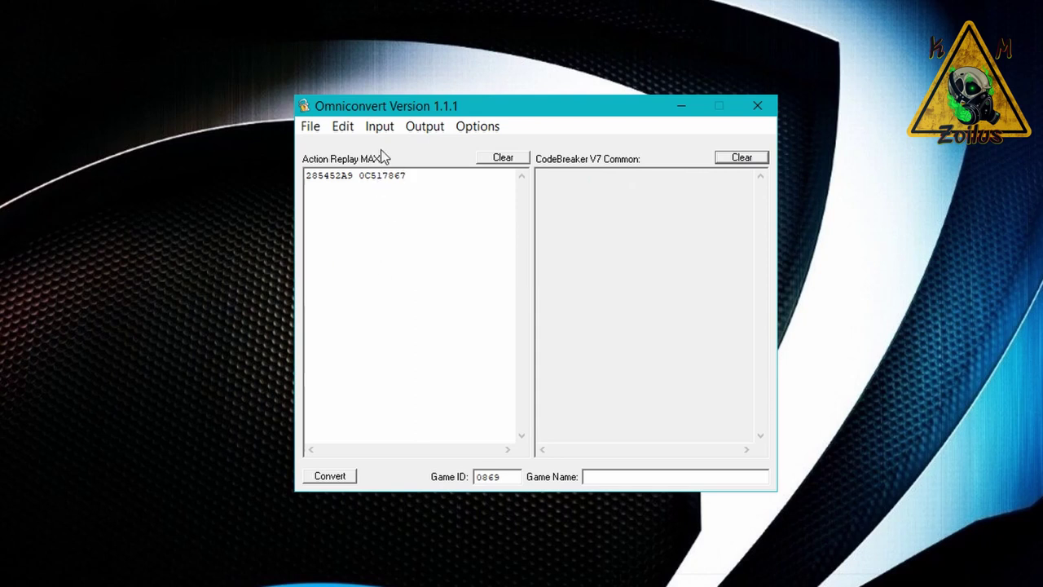
left_click(376, 127)
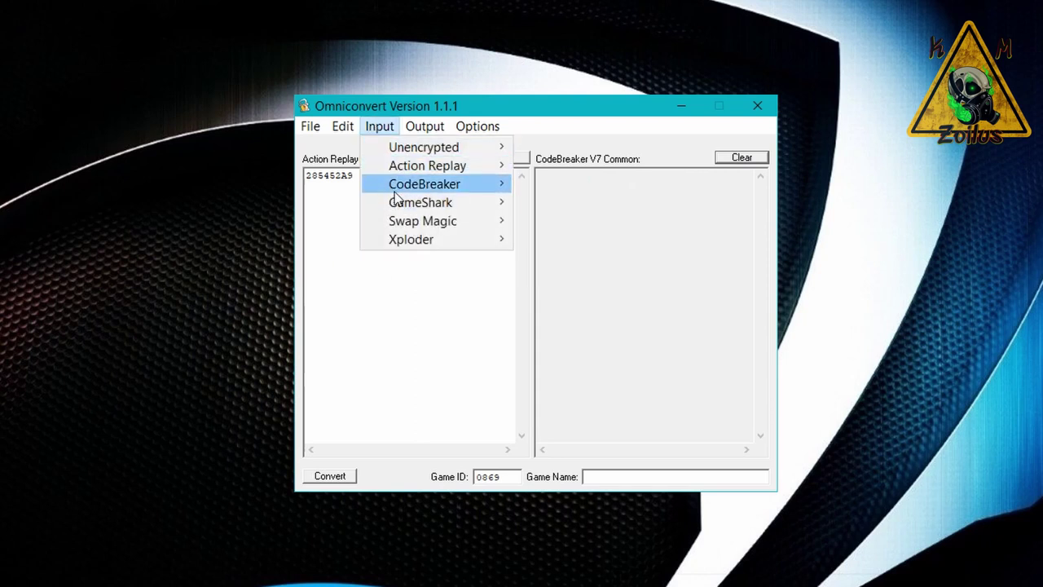
mouse_move(496, 206)
mouse_move(554, 220)
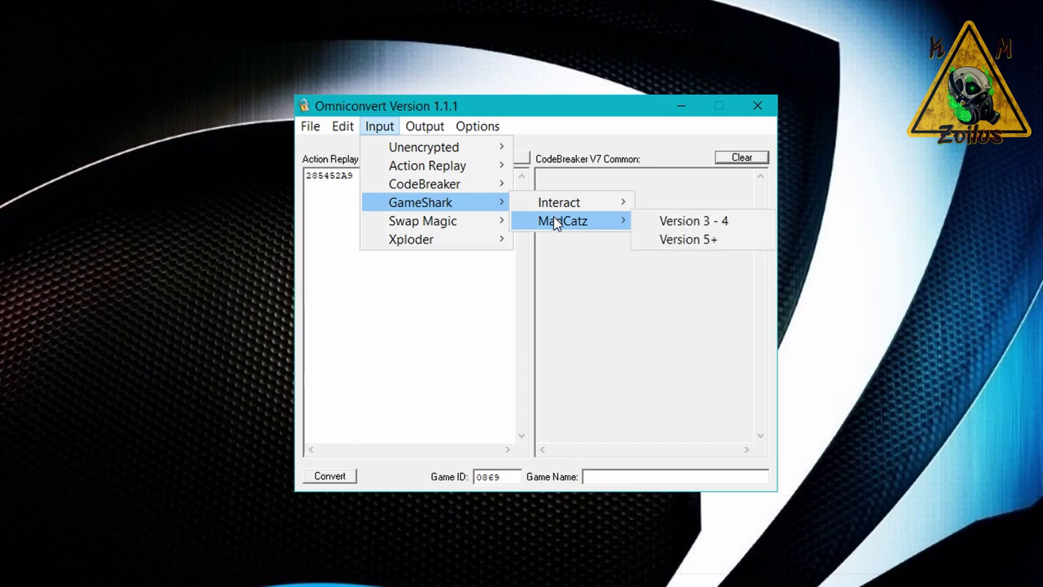
left_click(690, 223)
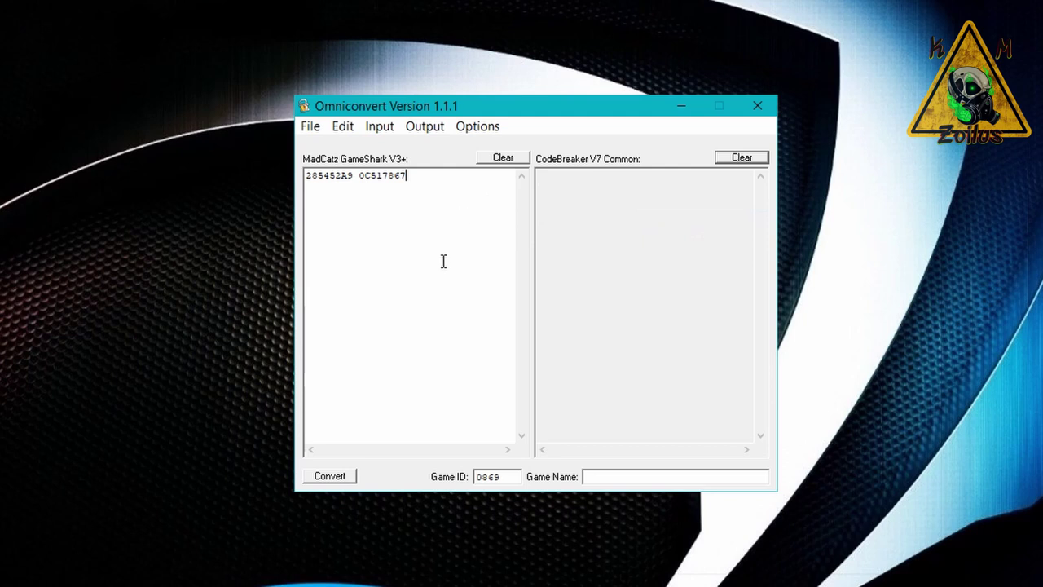
Convert it and copy the resulting CodeBreaker V7 line C72CB2E0 4F93DE54.
left_click(334, 479)
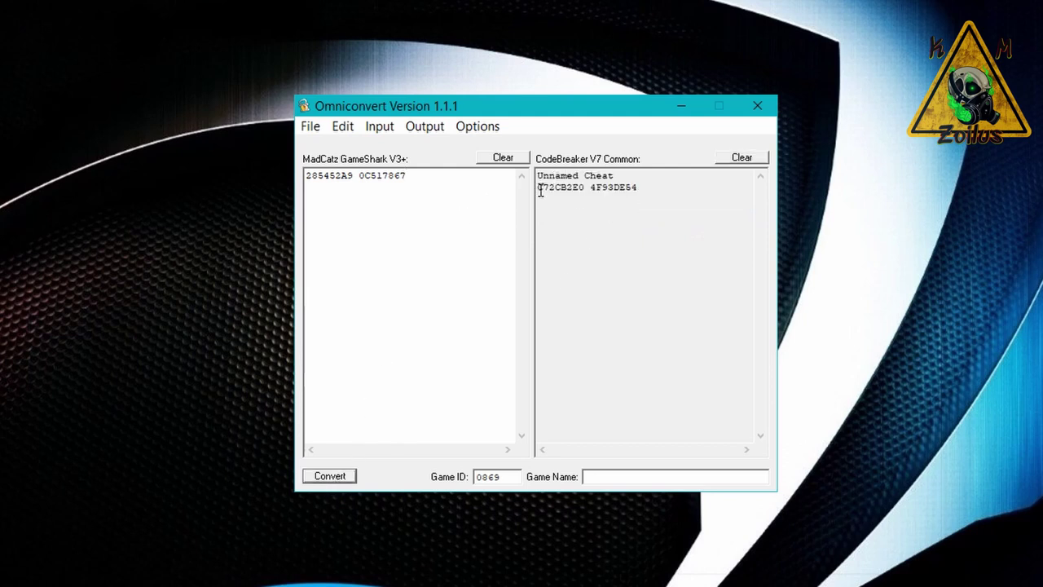
left_click_drag(540, 190, 640, 188)
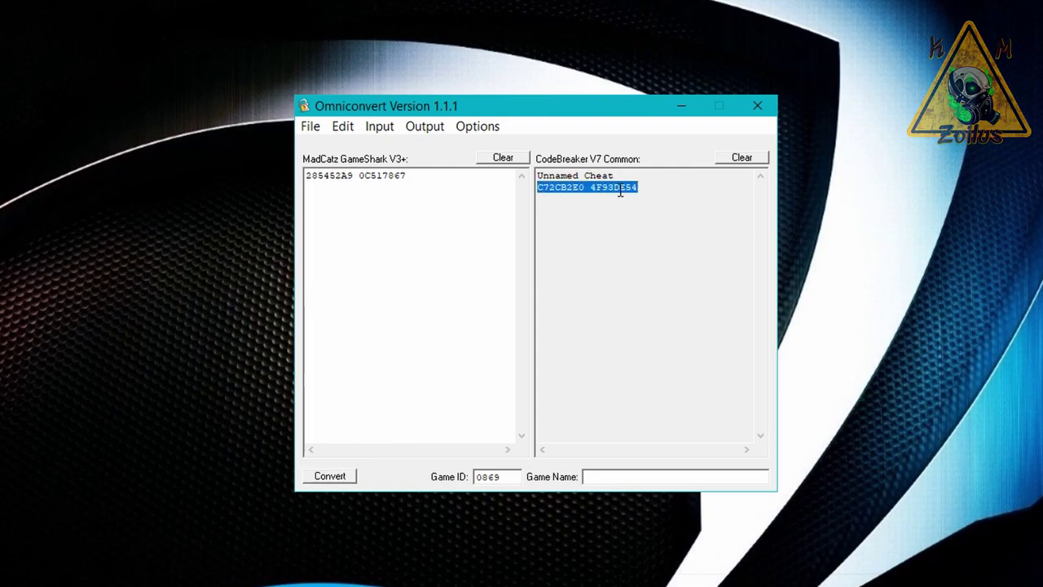
right_click(621, 191)
left_click(631, 245)
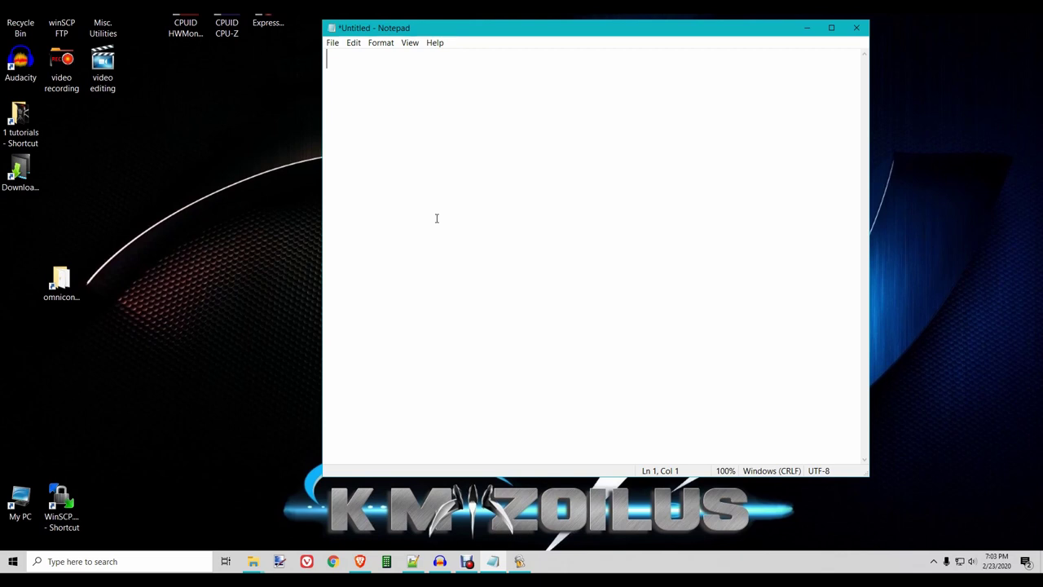
Paste C72CB2E0 4F93DE54 into Notepad with blank lines below, then switch back to the browser.
key("ctrl+v")
key("Return")
key("Return")
key("Return")
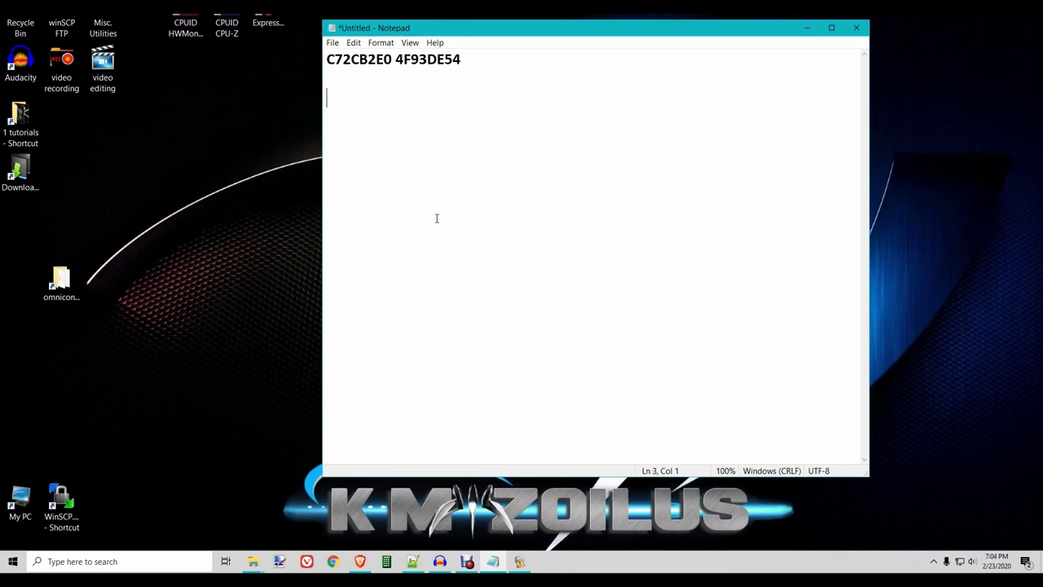
key("alt+Tab")
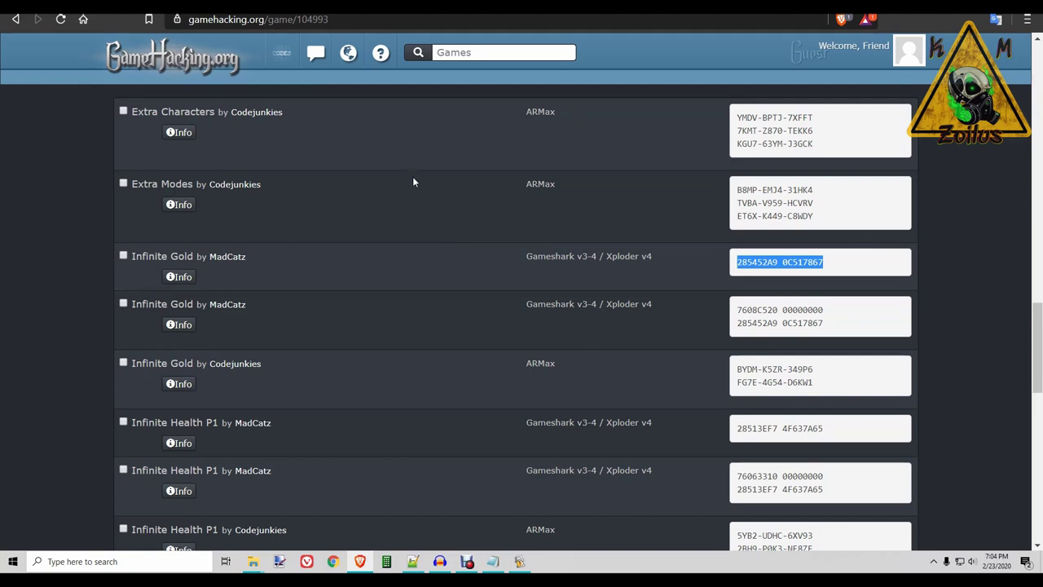
Copy the site's encrypted Codebreaker v7+ code C72CB2E0 4F93DE54 from the Infinite Gold details.
left_click(174, 281)
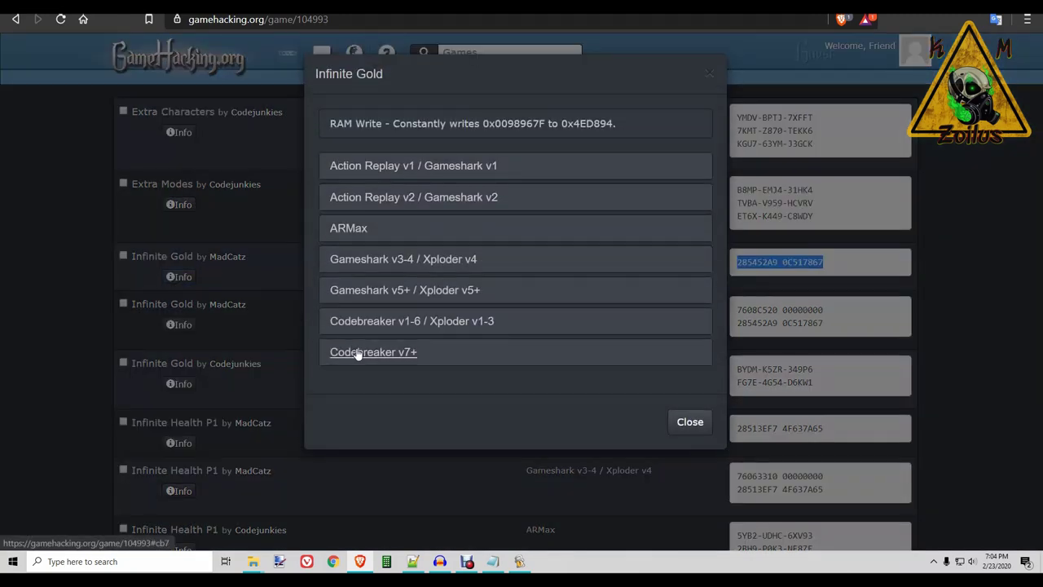
left_click(420, 355)
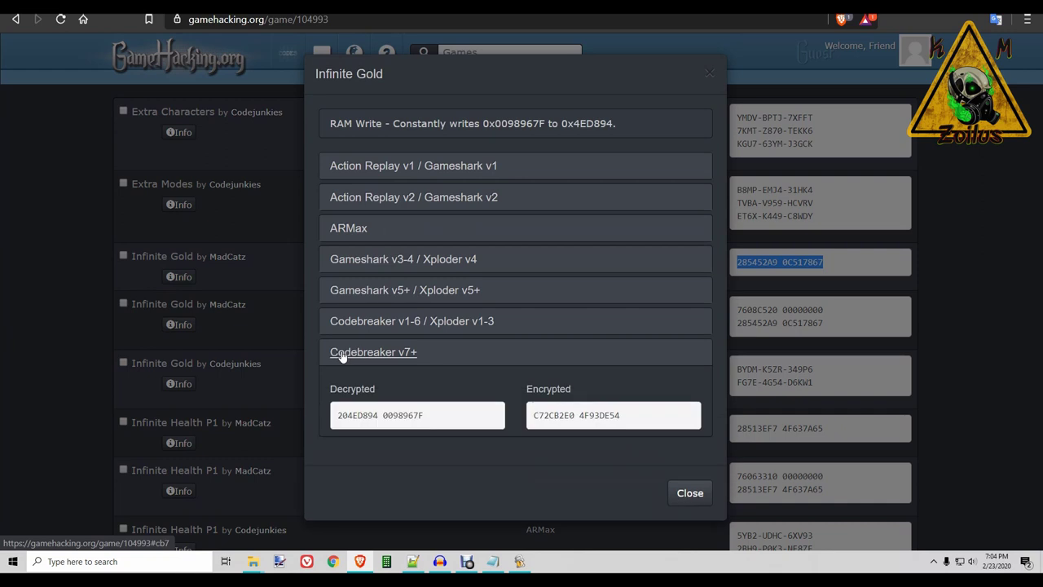
left_click(529, 417)
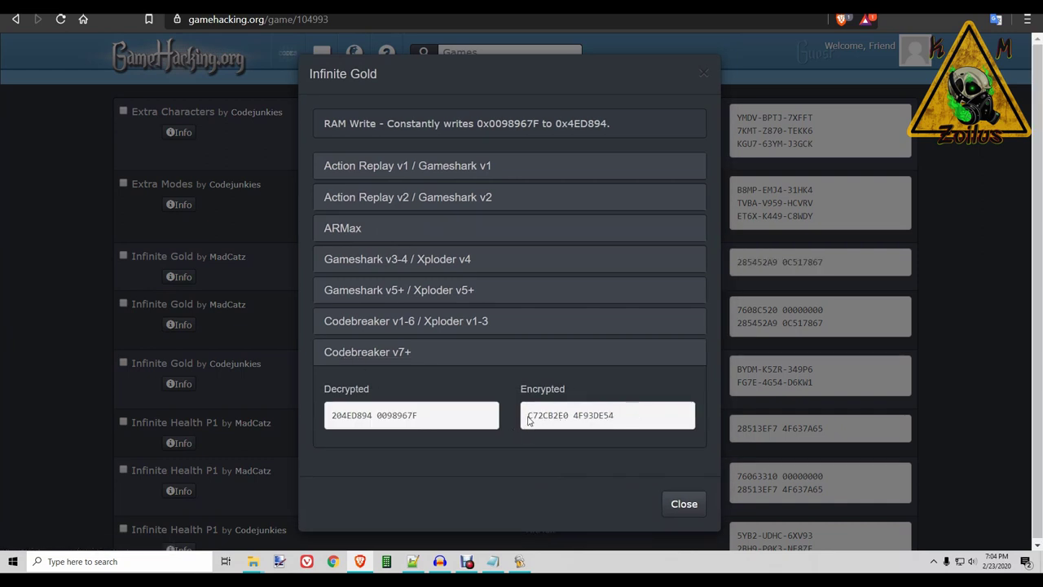
left_click_drag(529, 416, 616, 417)
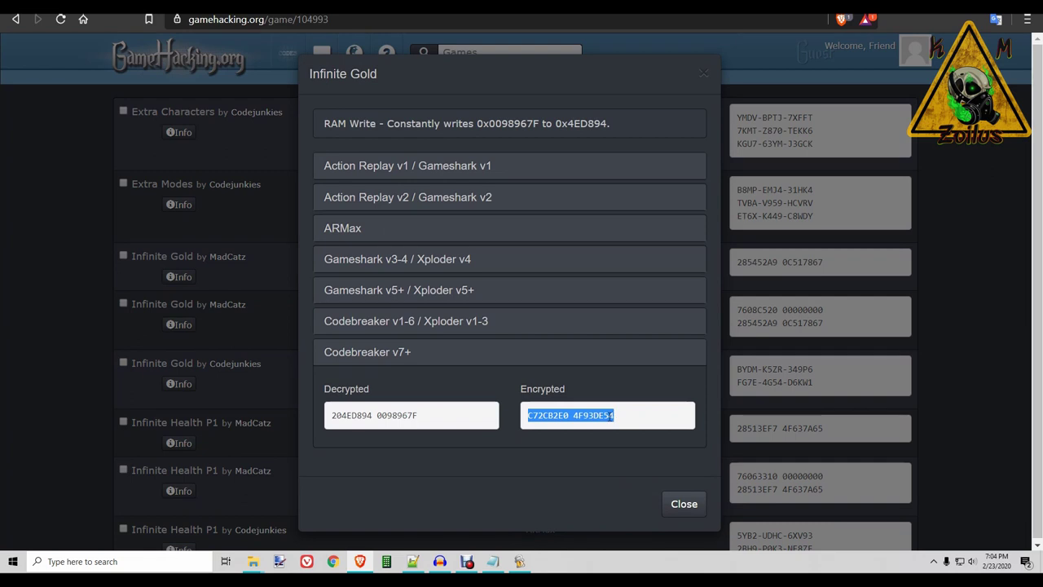
right_click(607, 421)
left_click(641, 427)
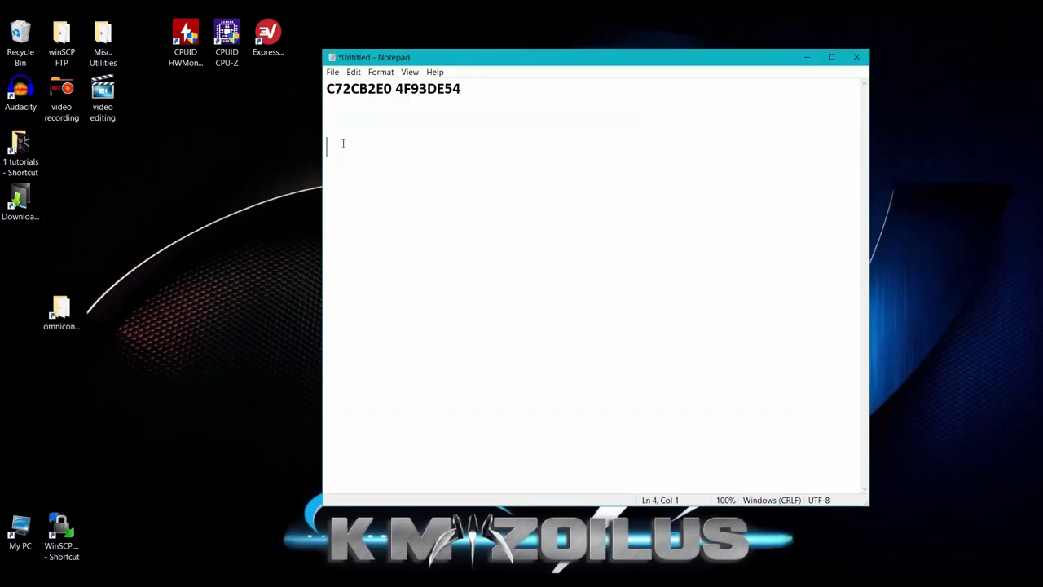
Paste the site's C72CB2E0 4F93DE54 beneath the converted line in Notepad and minimize Notepad.
key("ctrl+v")
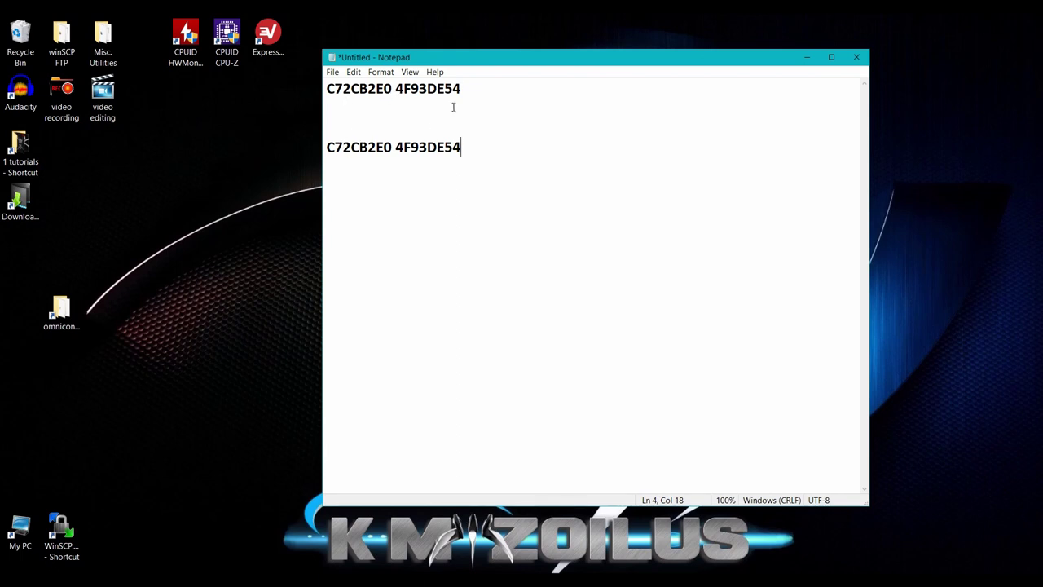
left_click(803, 59)
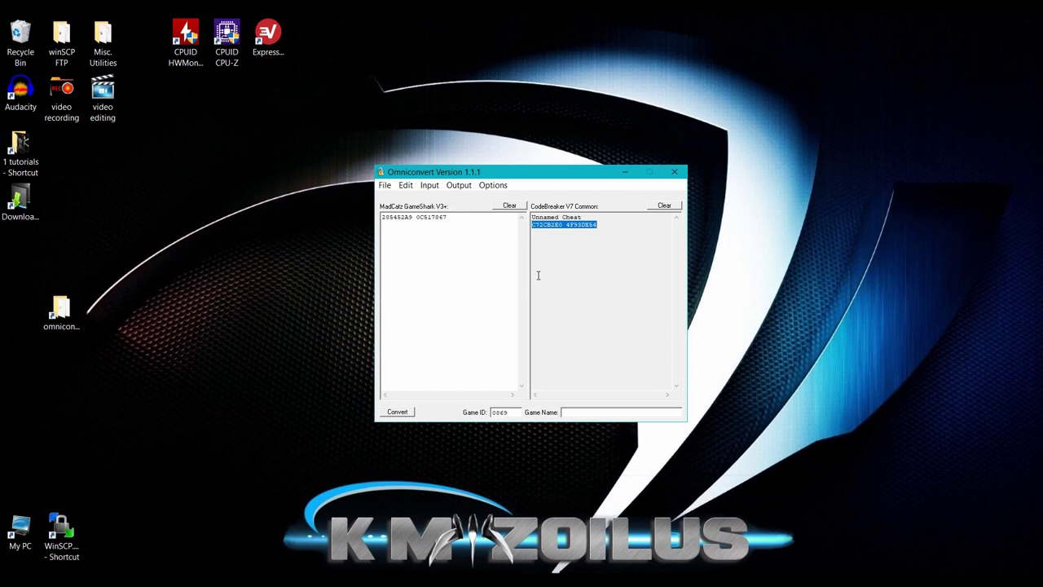
key("alt+Tab")
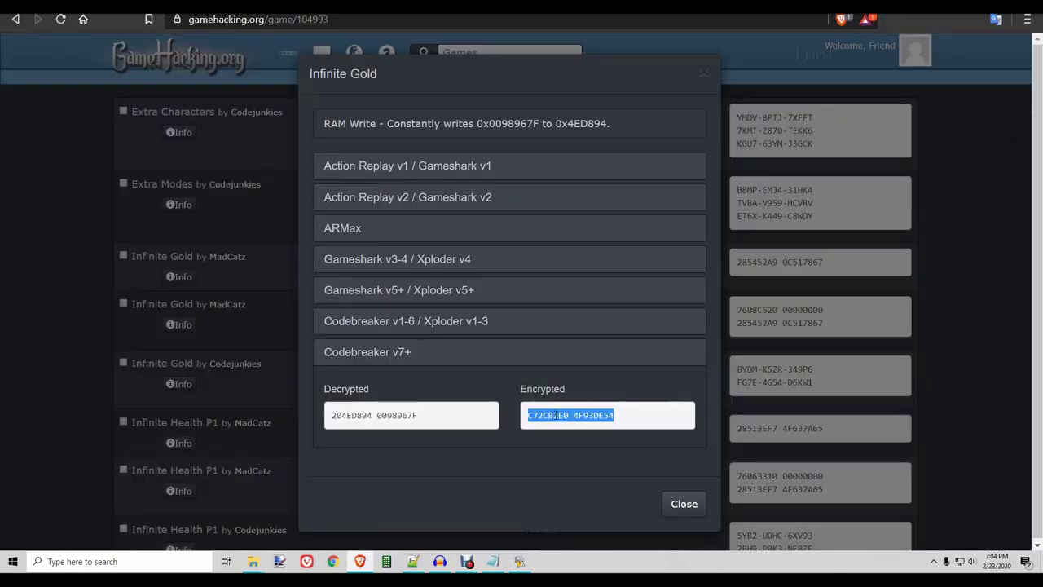